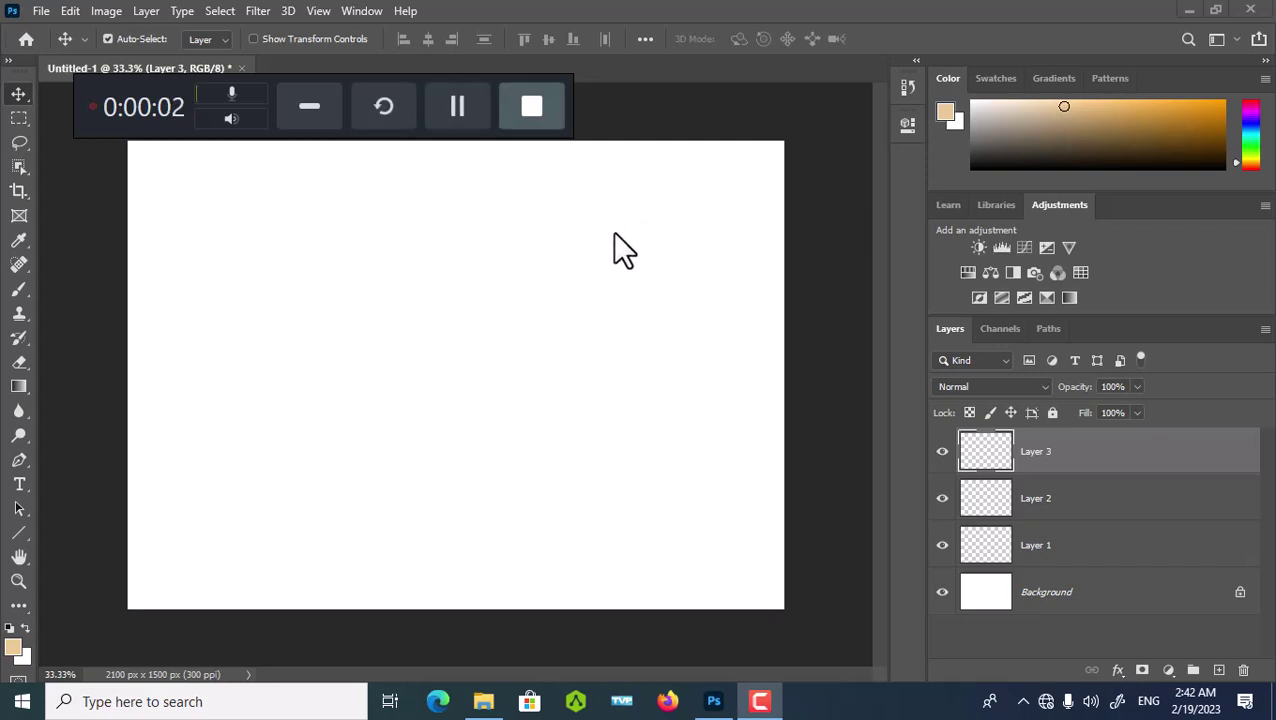
Step: Preview Graphic_Designer.jpg in Photos, close it, and leave Photoshop minimized on the desktop
click(305, 112)
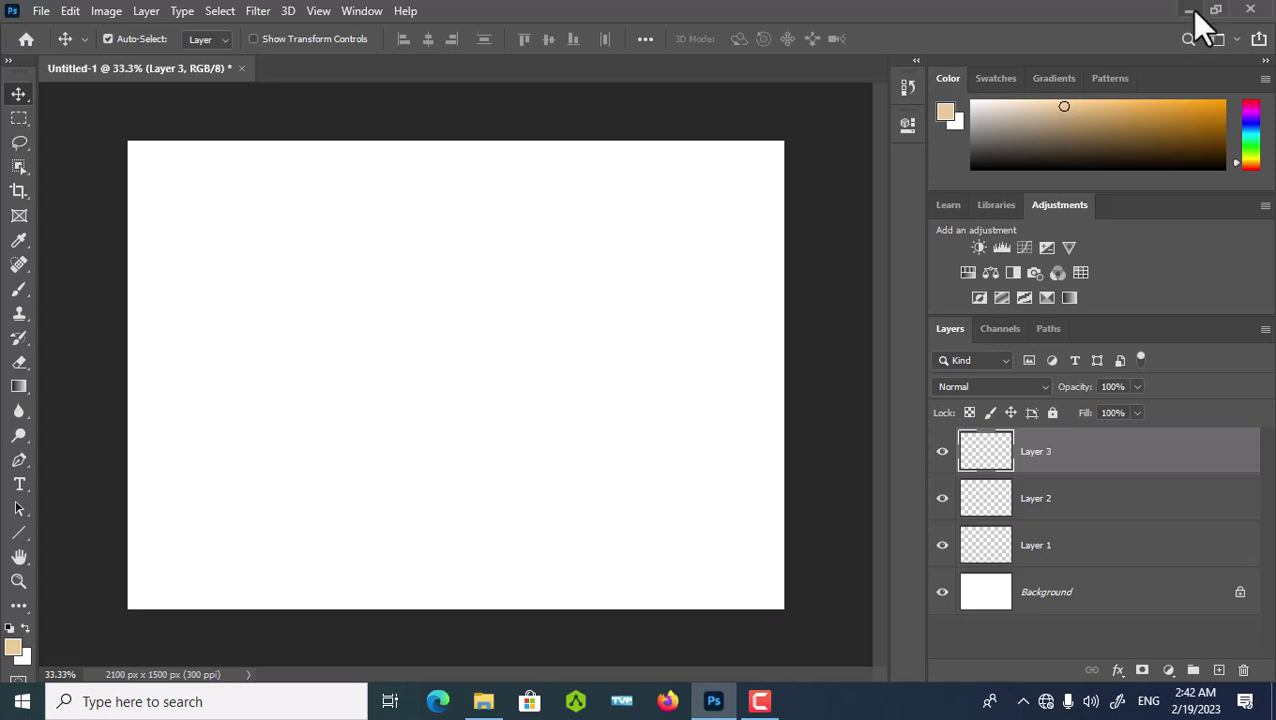
click(1190, 9)
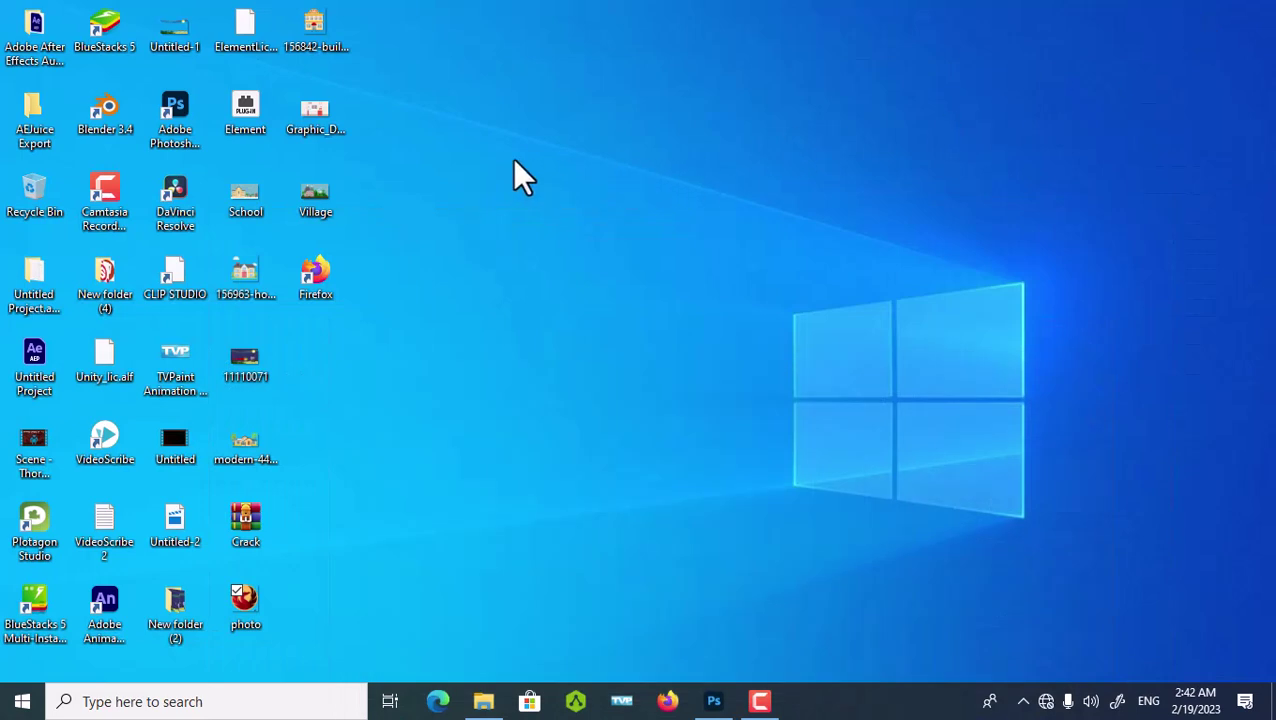
click(313, 117)
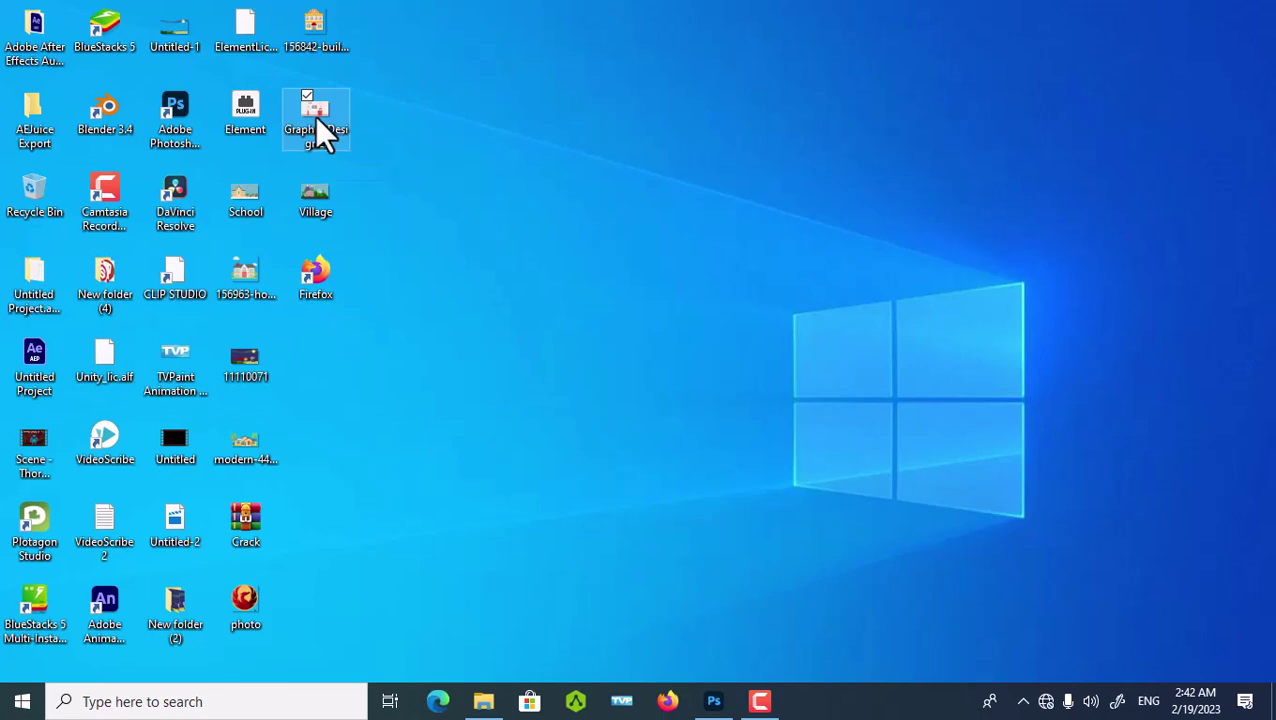
double_click(317, 117)
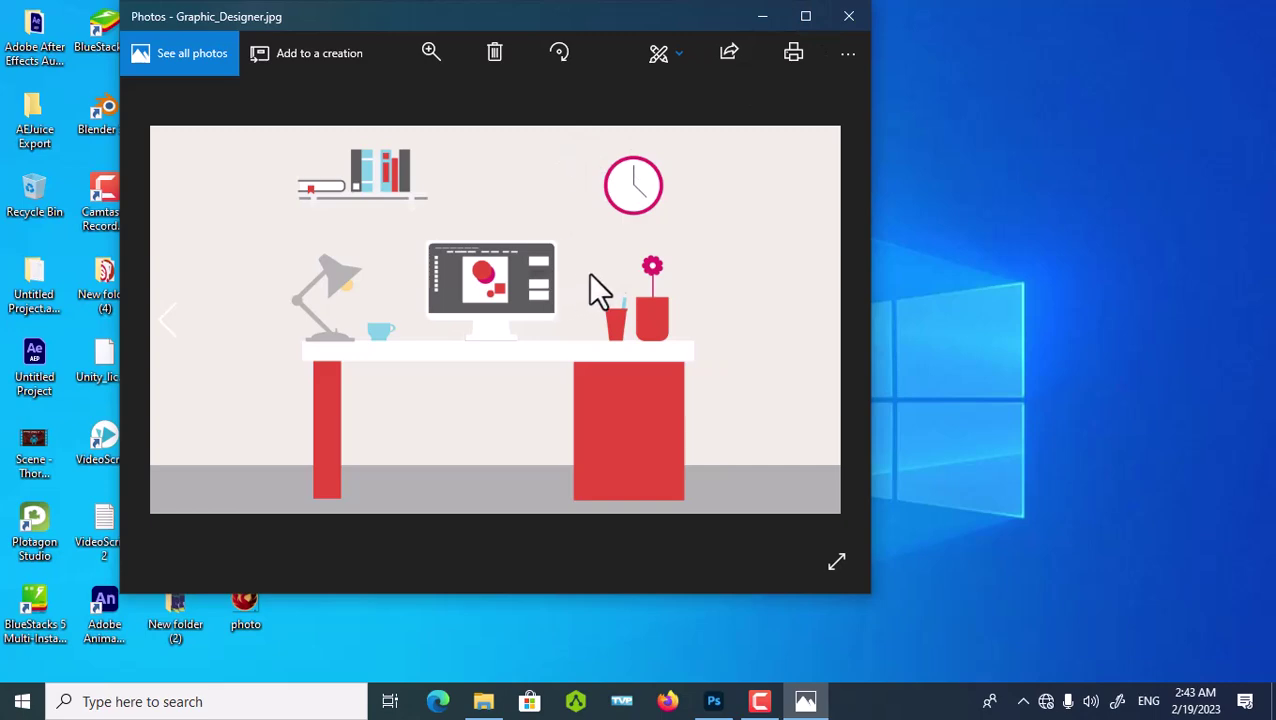
click(846, 22)
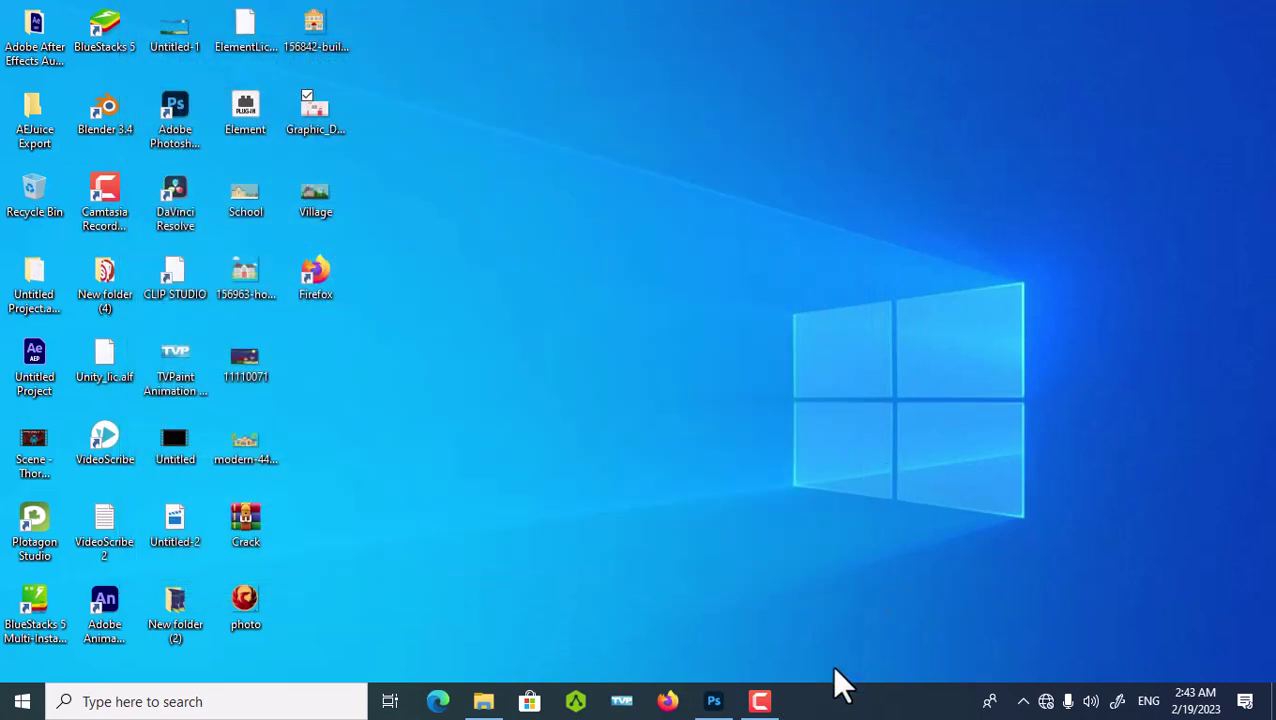
click(714, 703)
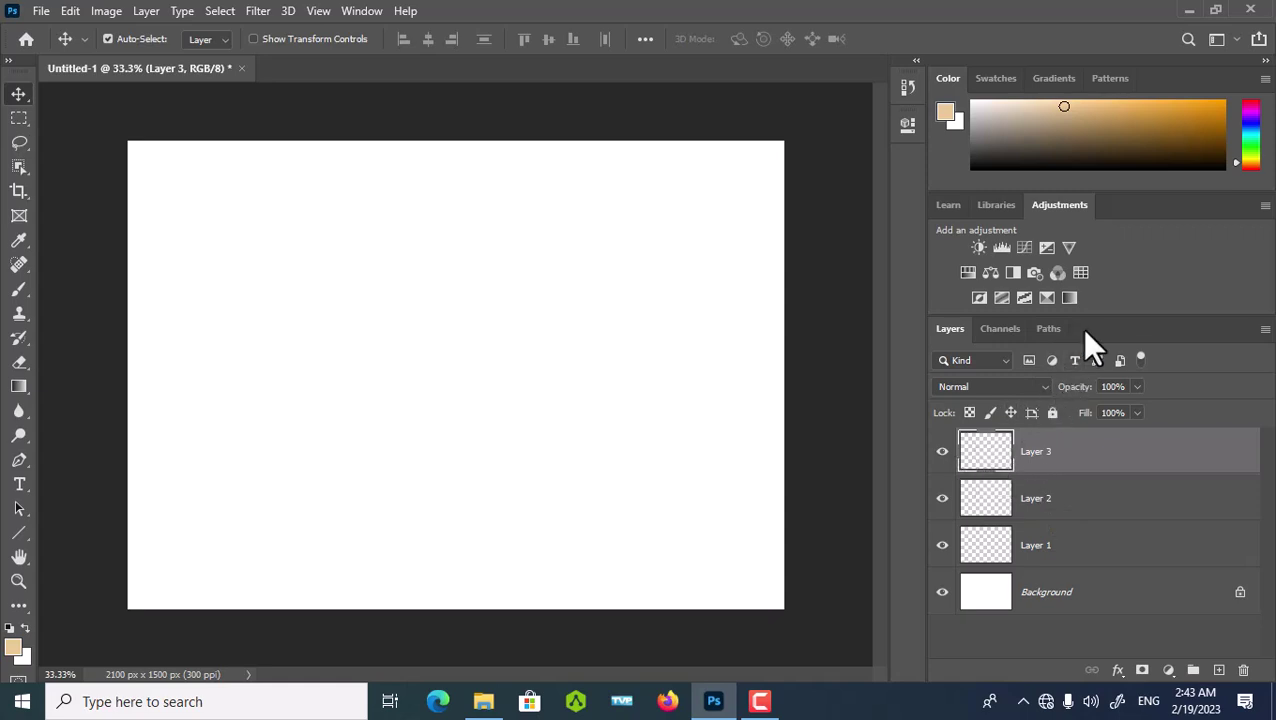
click(1190, 15)
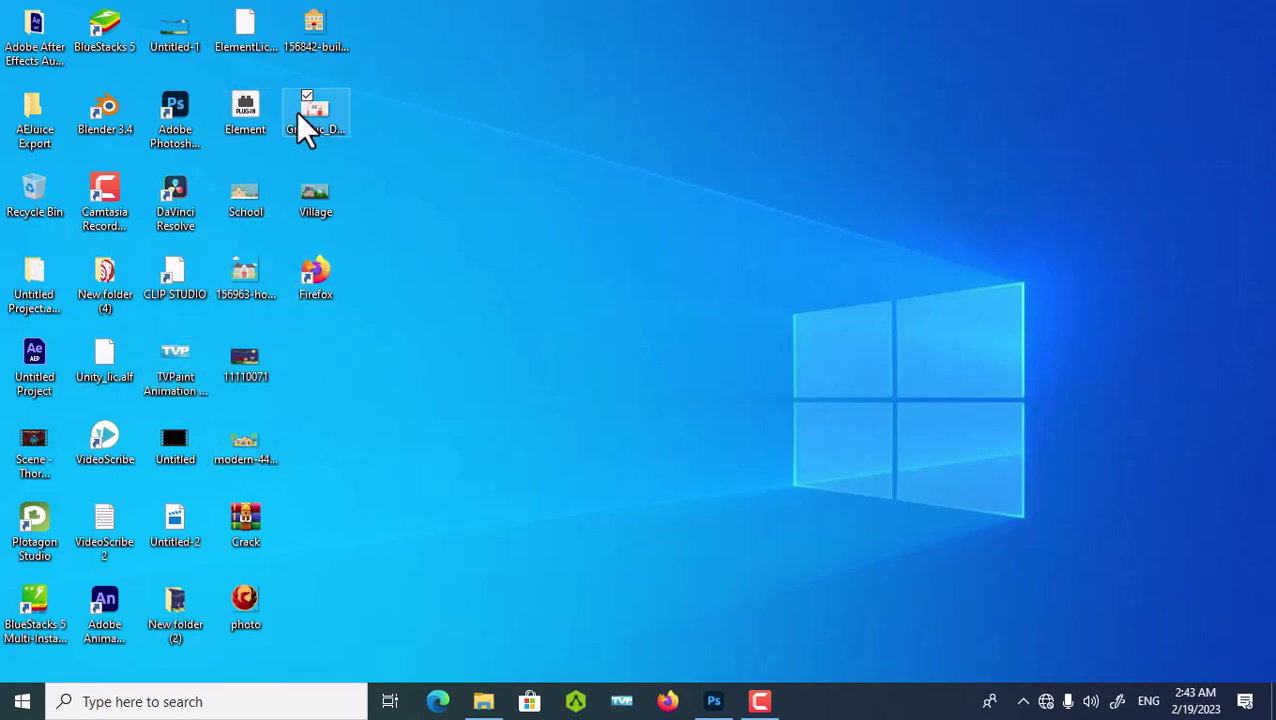
Step: Place Graphic_Designer.jpg as a new layer, scaled to about 33.15% to cover the canvas
mouse_move(319, 128)
mouse_down()
mouse_move(590, 400)
mouse_move(735, 703)
mouse_move(538, 433)
mouse_up()
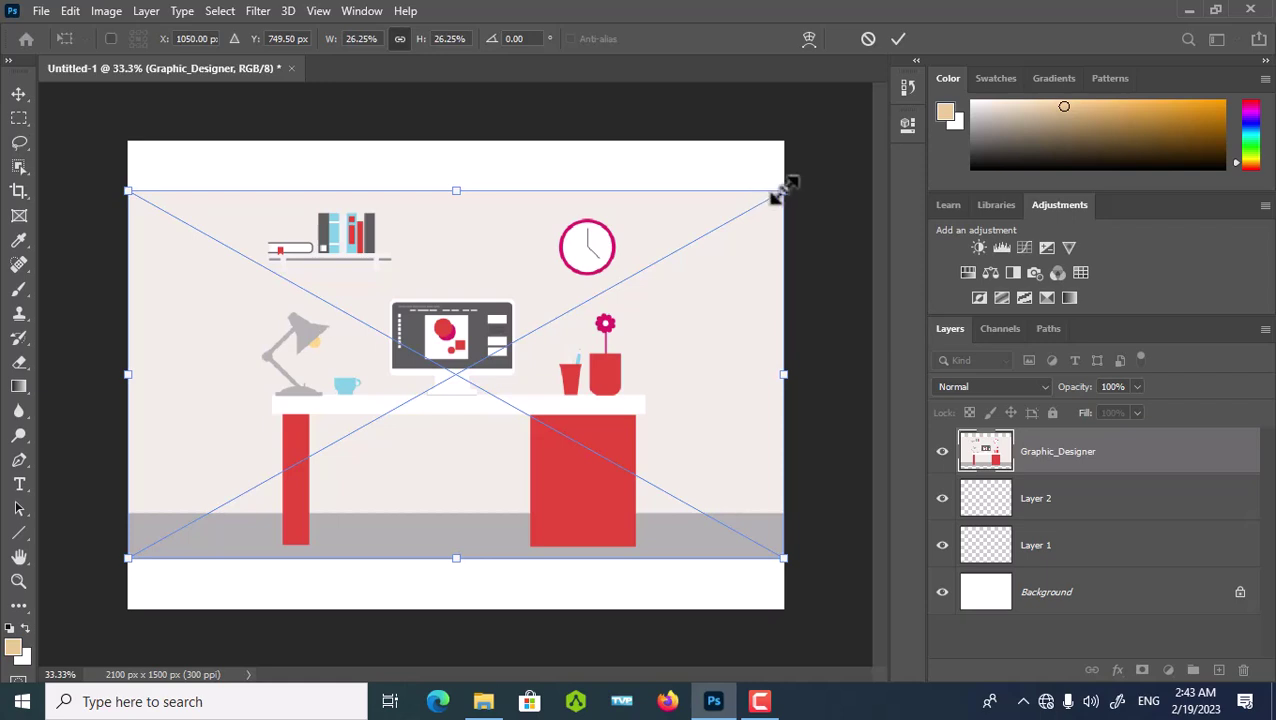
drag(776, 192, 948, 48)
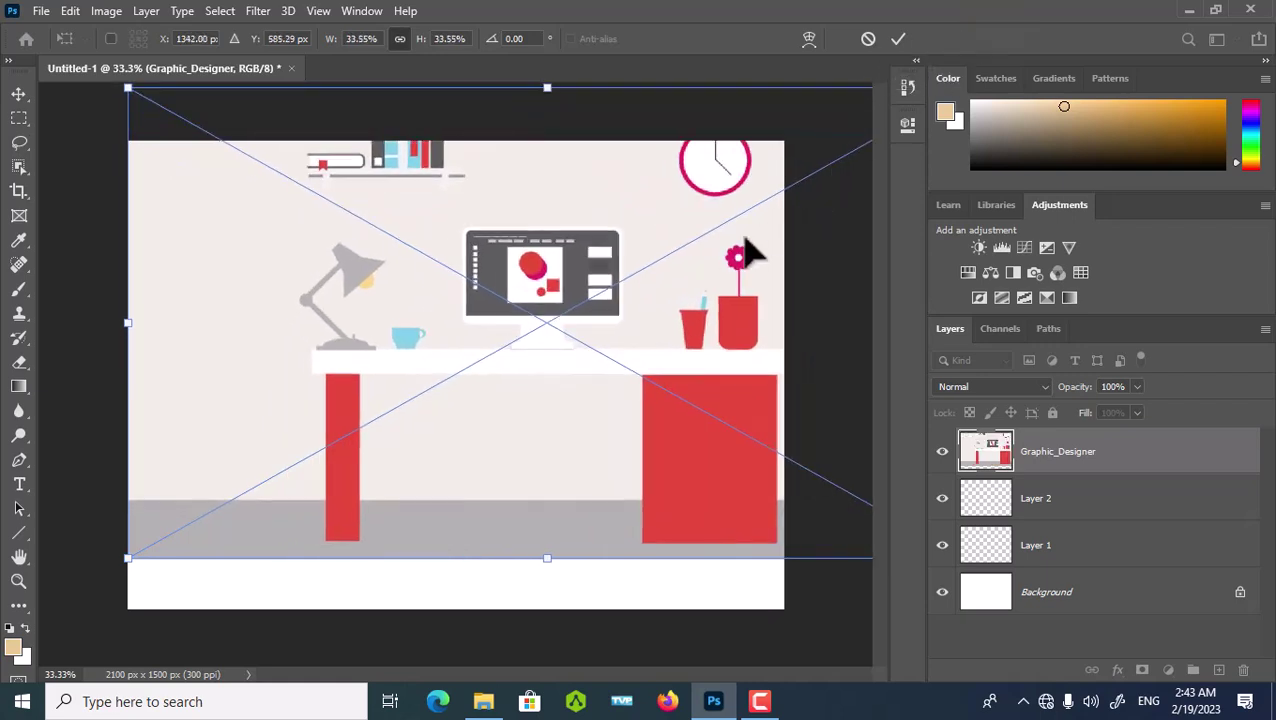
mouse_move(612, 347)
mouse_down()
mouse_move(500, 475)
mouse_move(413, 455)
mouse_up()
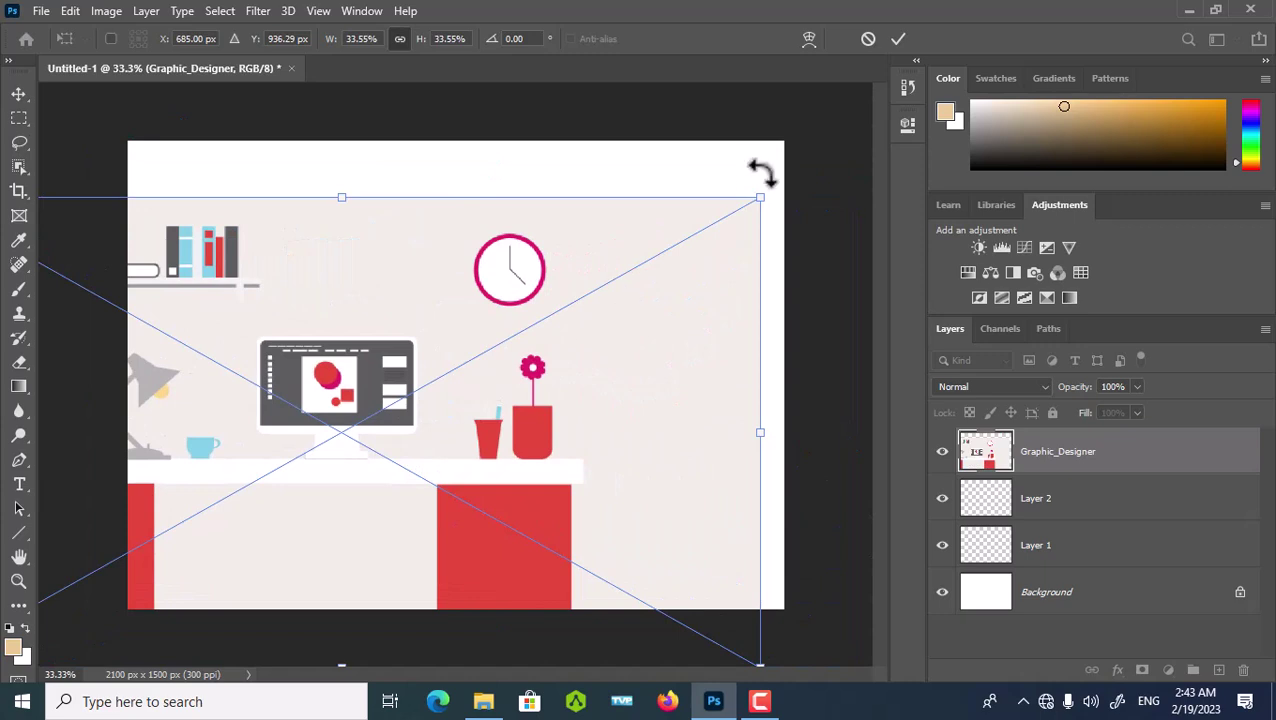
mouse_move(762, 196)
mouse_down()
mouse_move(820, 155)
mouse_move(738, 226)
mouse_up()
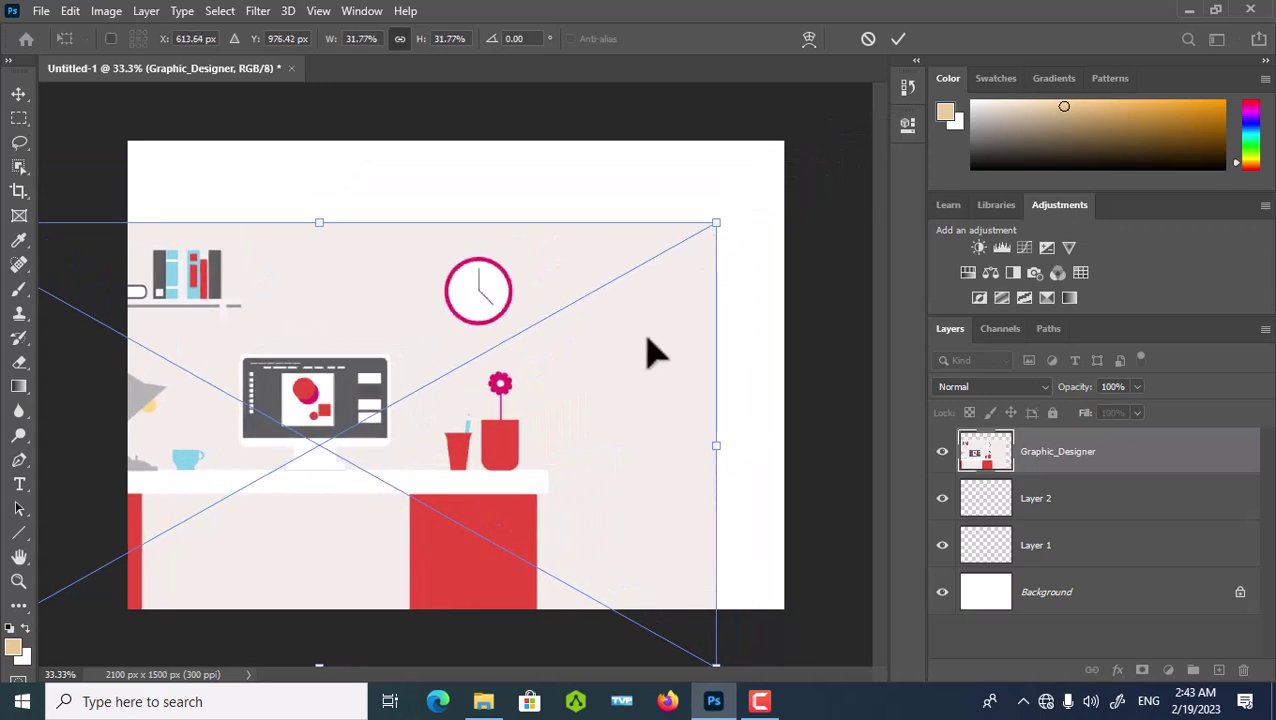
mouse_move(632, 365)
mouse_down()
mouse_move(718, 250)
mouse_move(668, 376)
mouse_up()
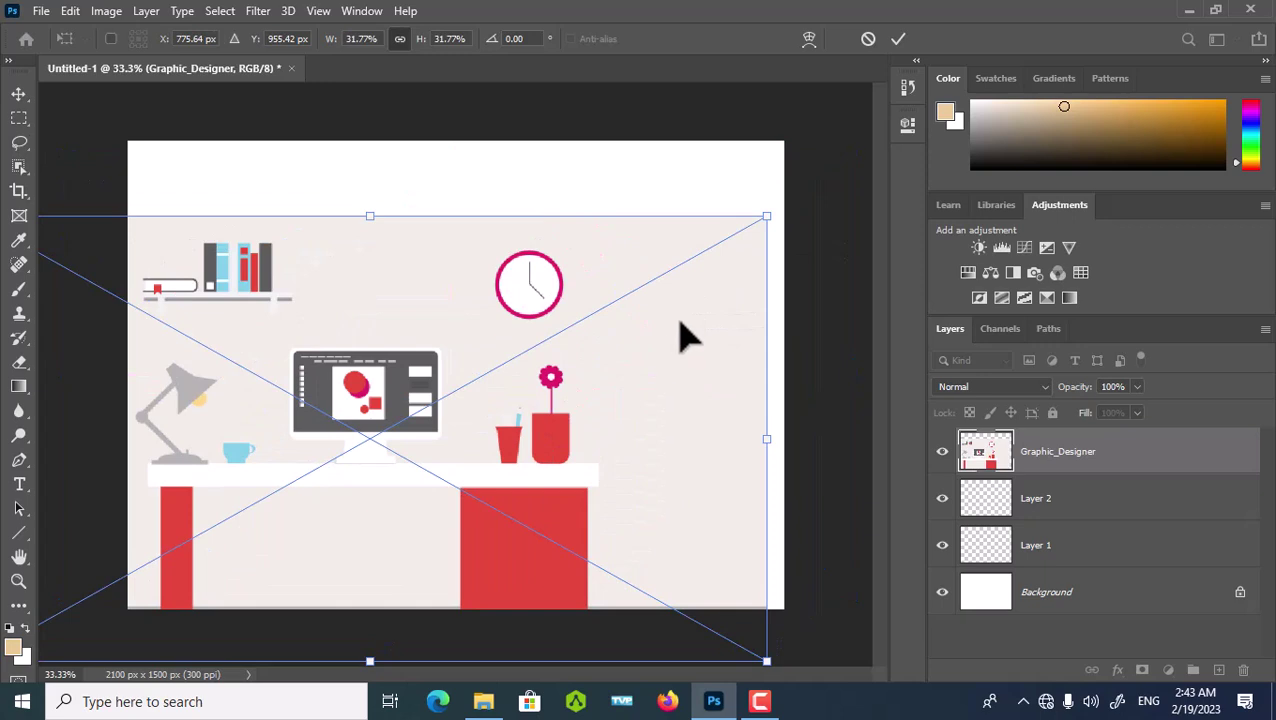
drag(762, 218, 800, 197)
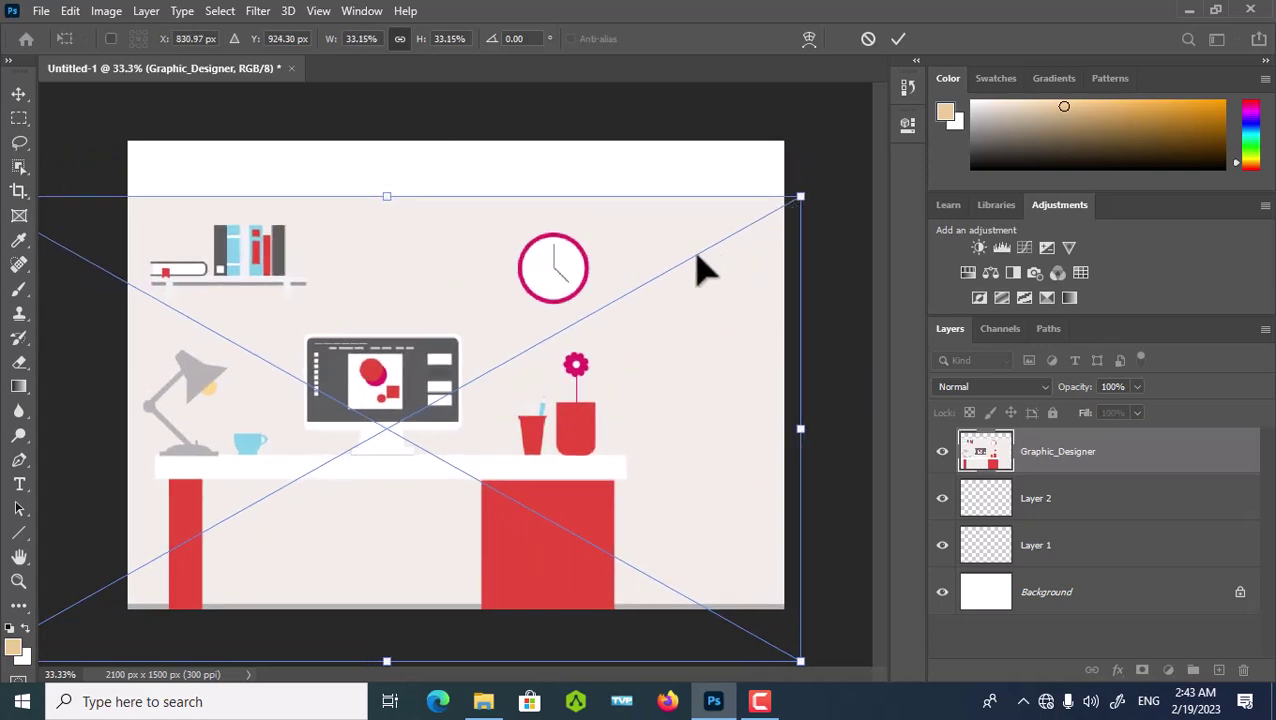
mouse_move(698, 265)
mouse_down()
mouse_move(743, 182)
mouse_move(836, 184)
mouse_move(843, 205)
mouse_up()
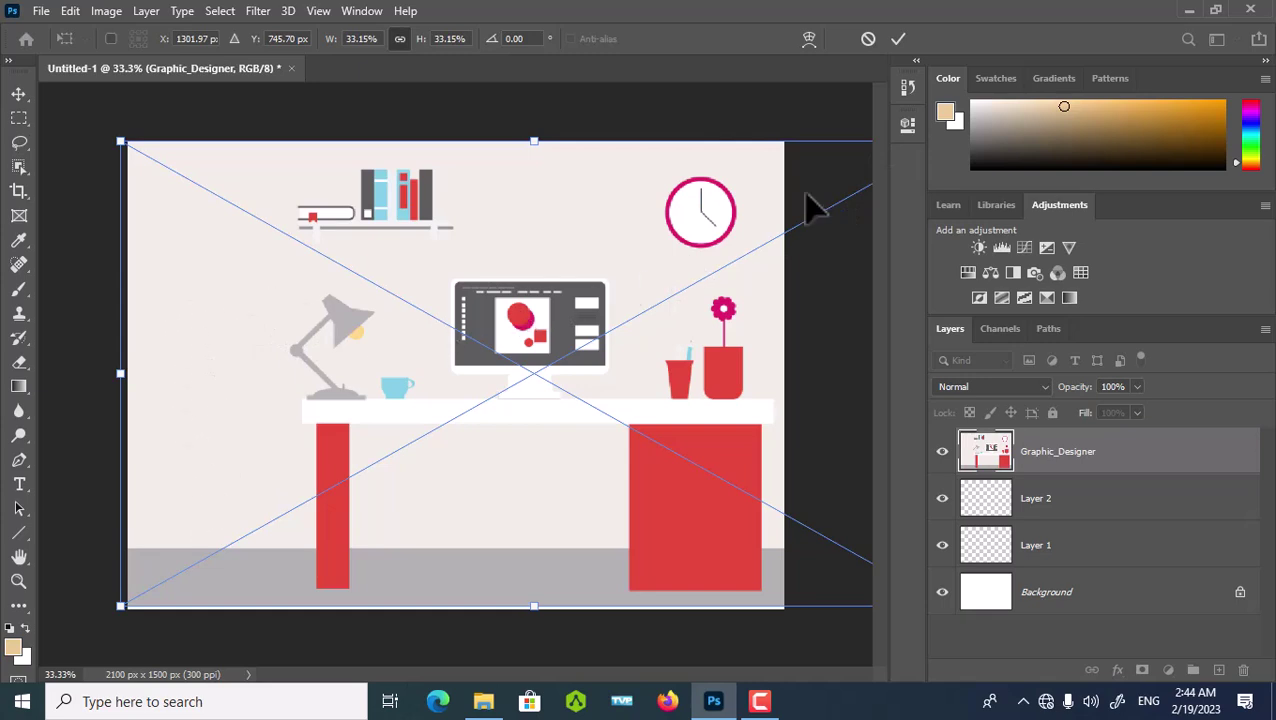
Step: Preview the phoenix logo photo.png in Photos, then commit the illustration's placement and select Layer 2
click(1186, 9)
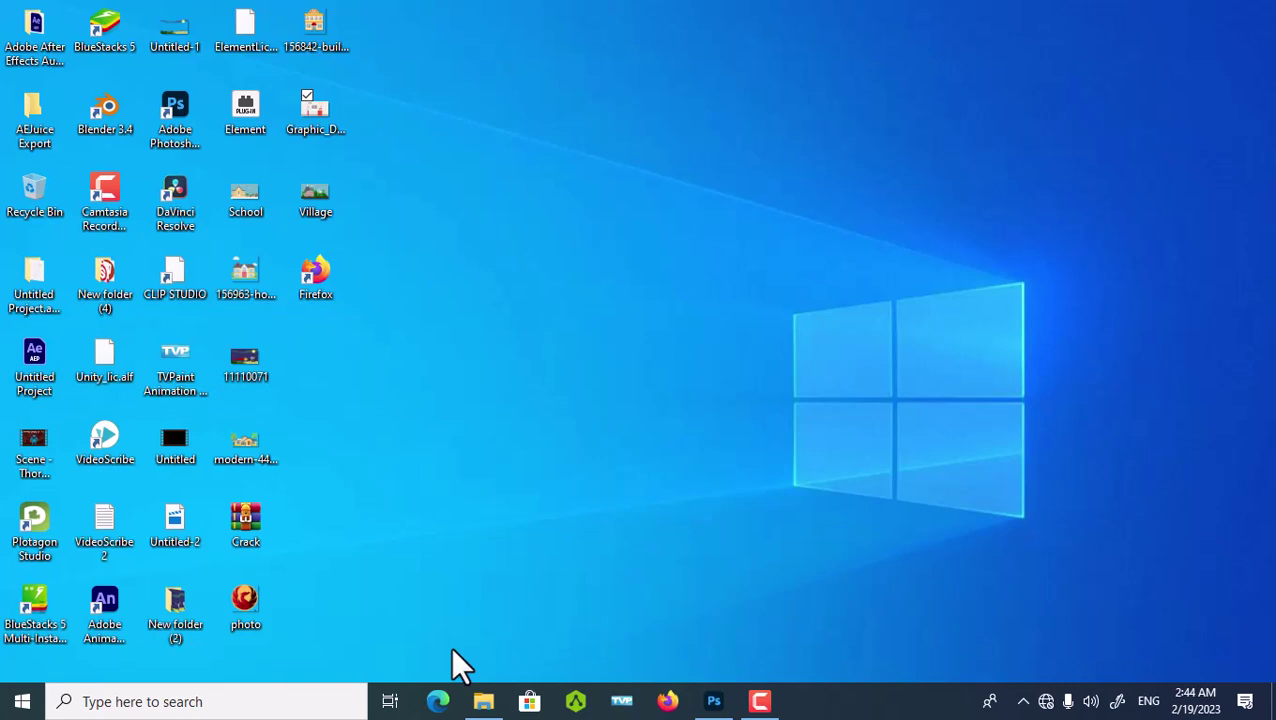
double_click(231, 588)
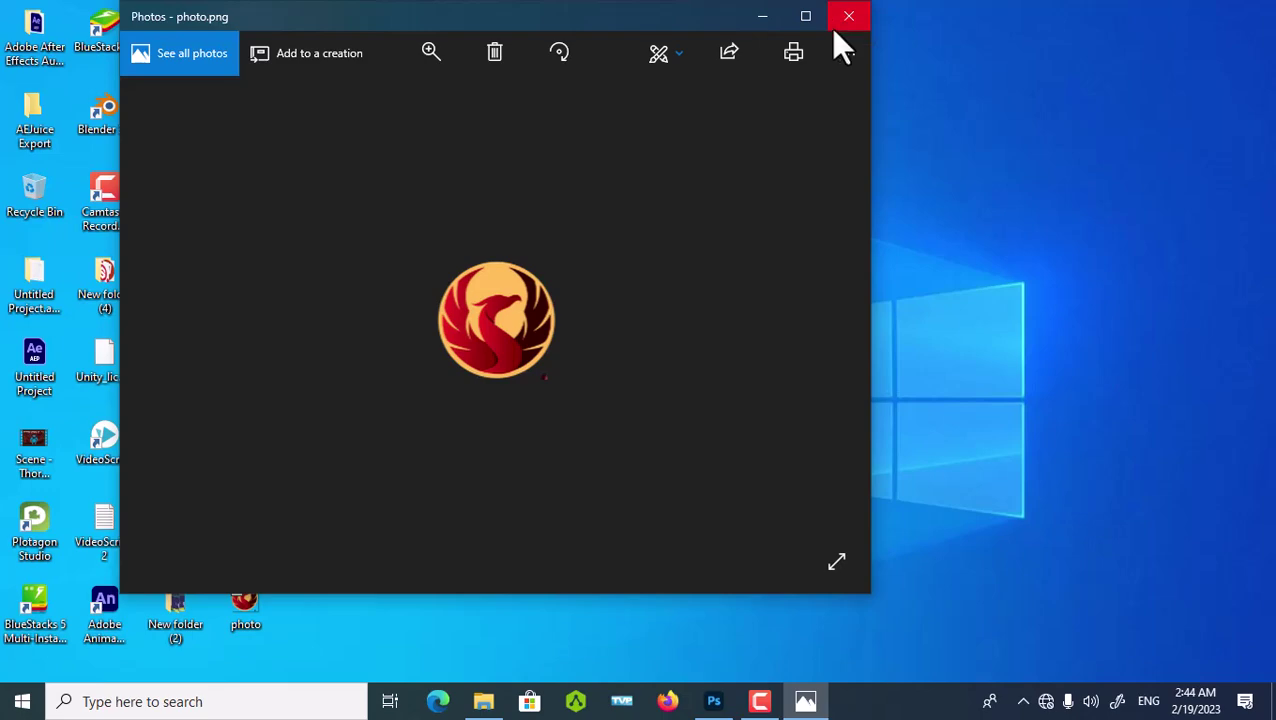
click(713, 701)
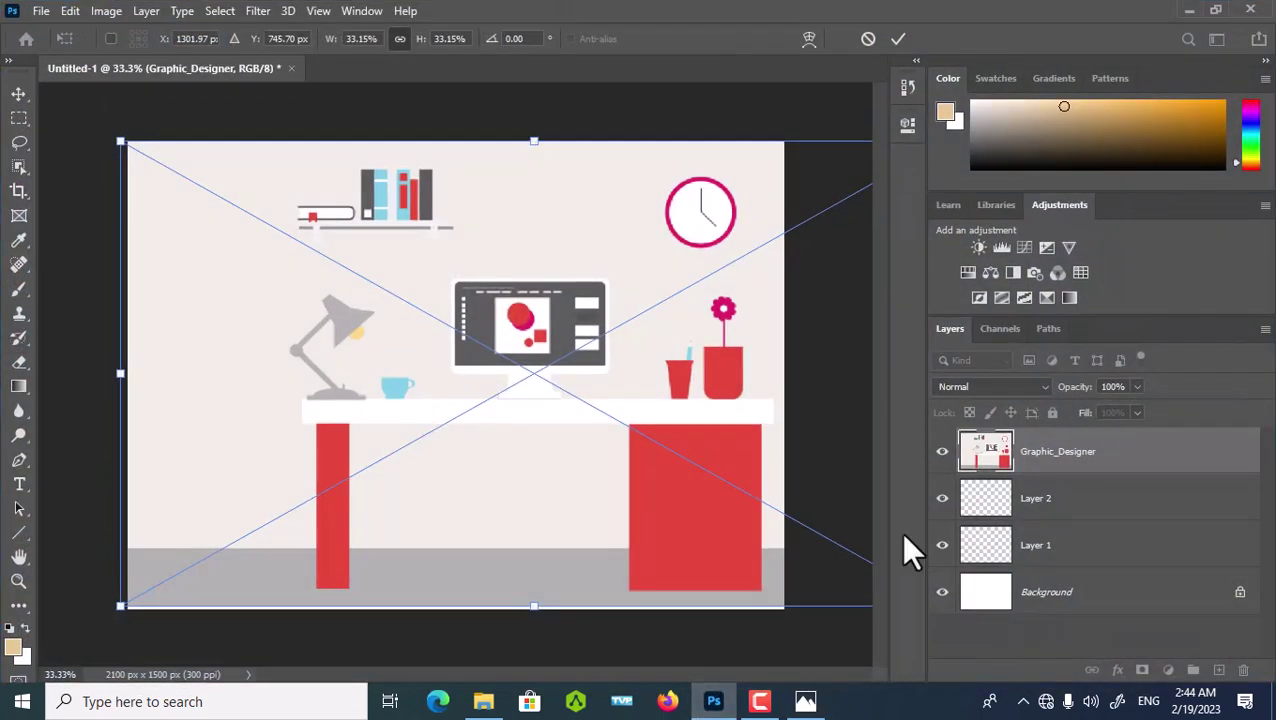
click(985, 506)
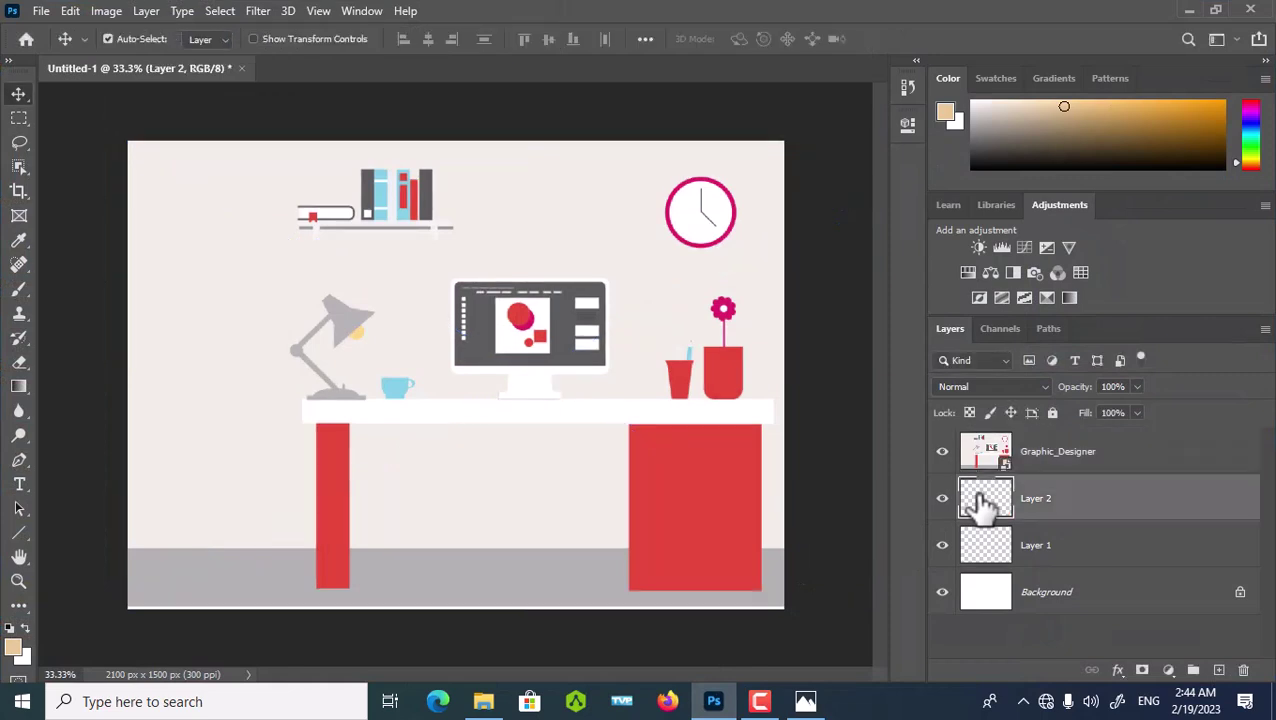
Step: Move Layer 2 above the Graphic_Designer layer and close the photo.png preview
drag(985, 506, 944, 435)
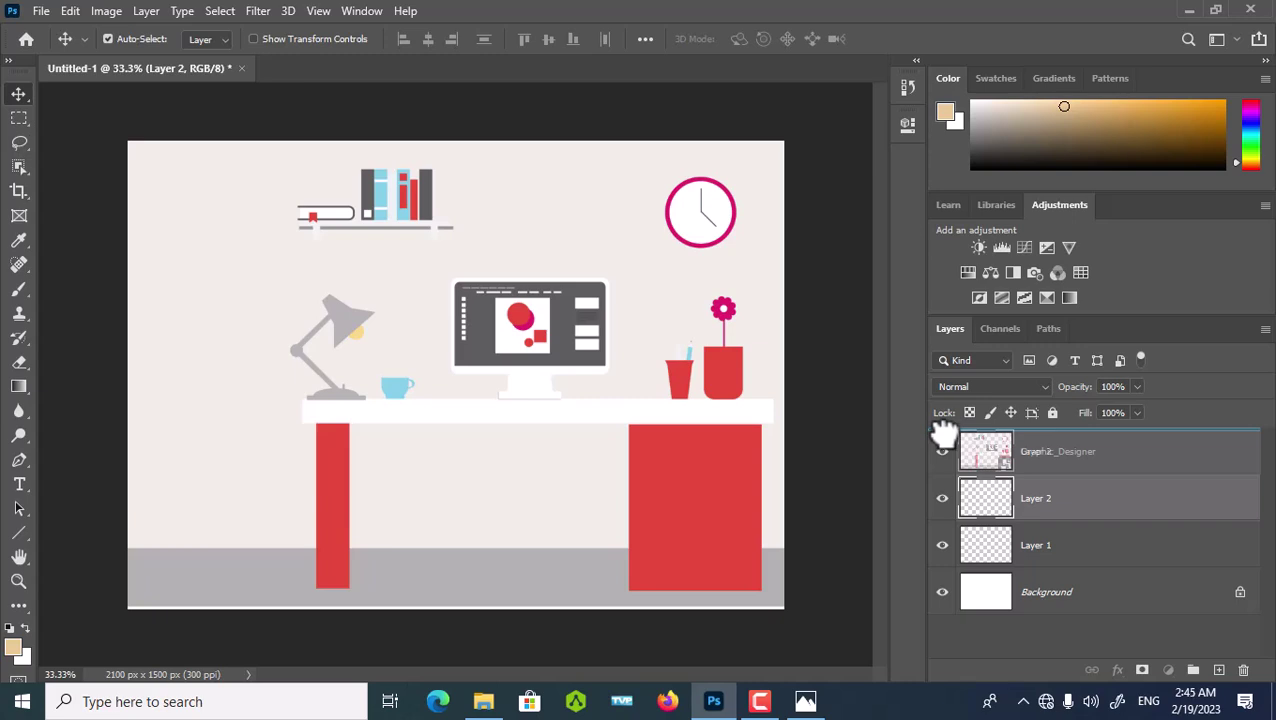
drag(944, 435, 950, 445)
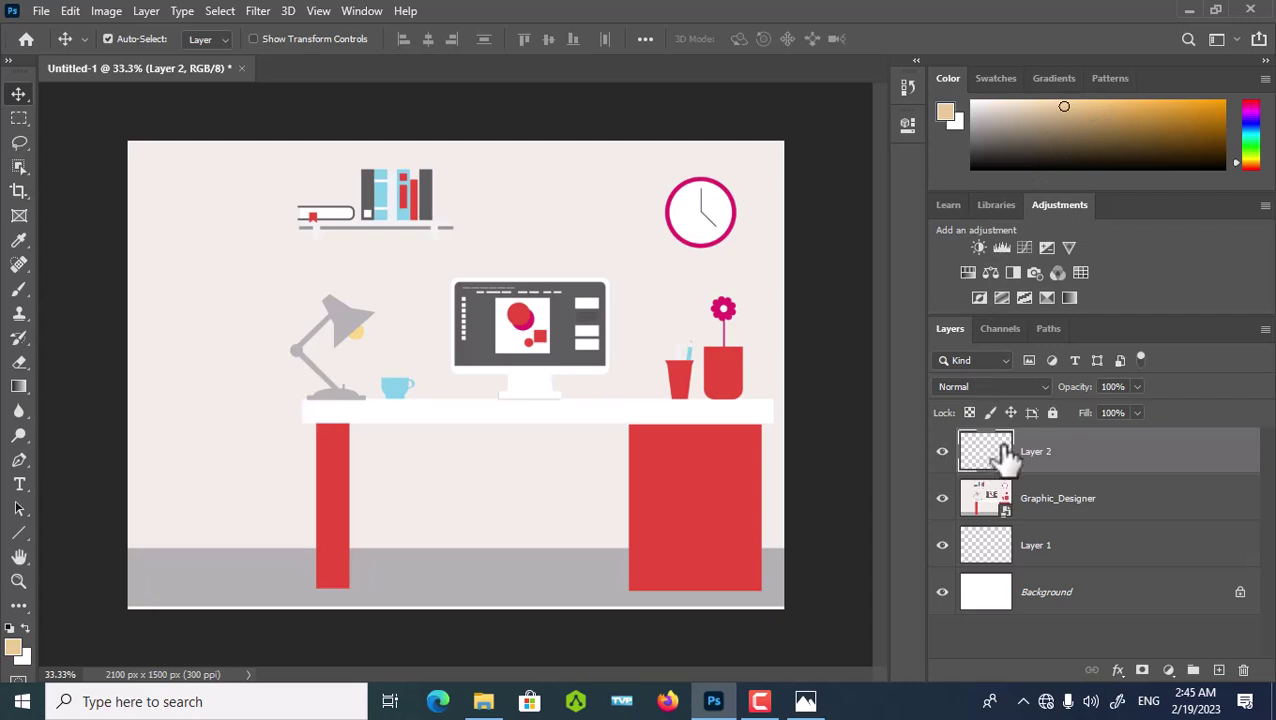
click(1186, 10)
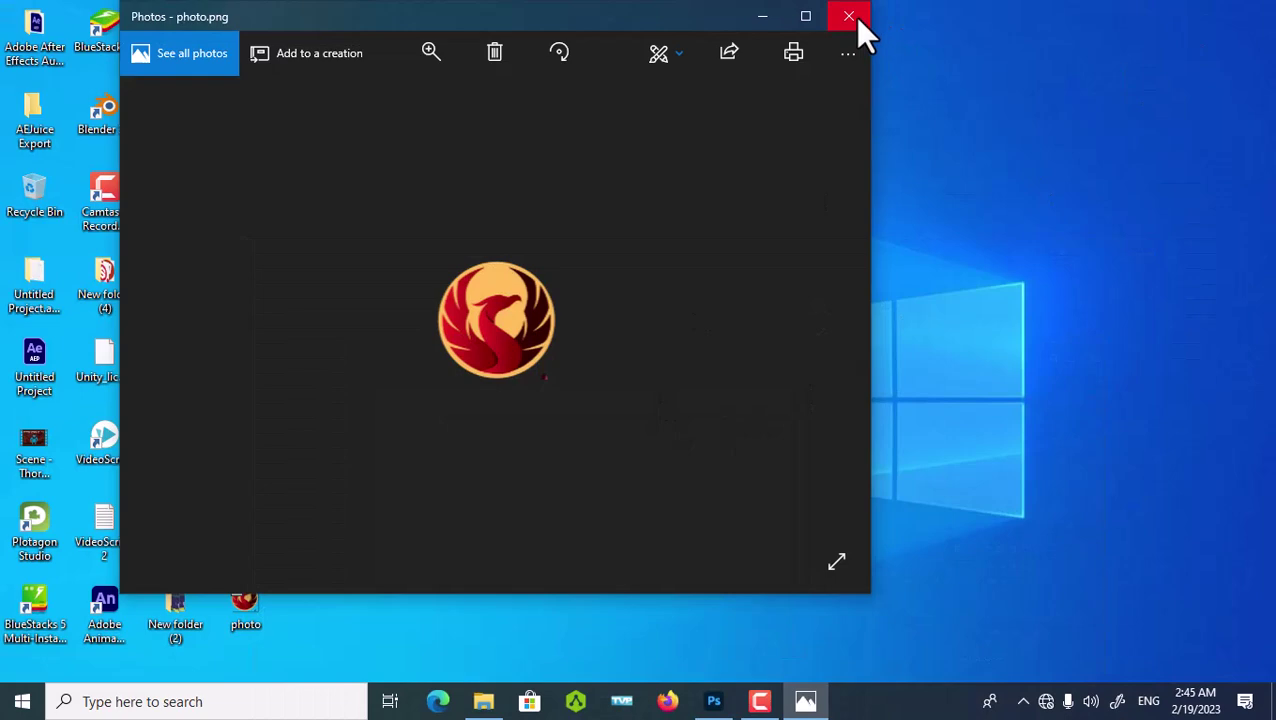
click(849, 17)
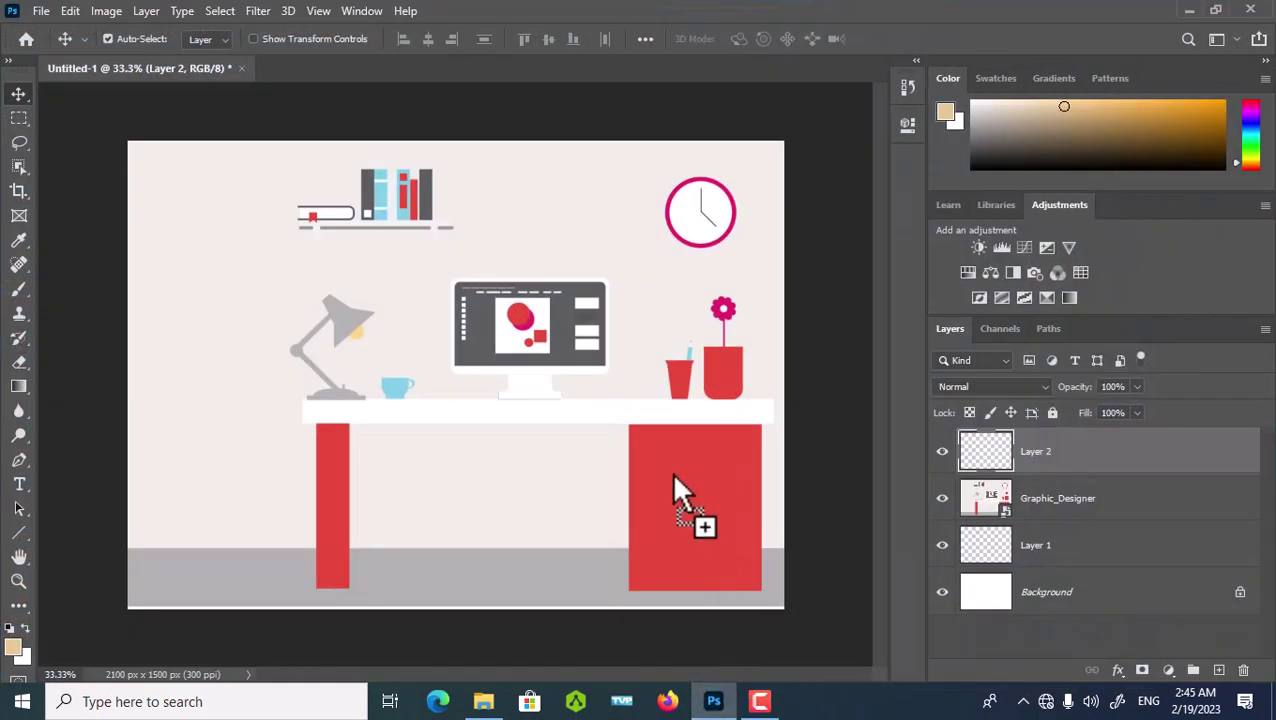
Step: Place the photo.png phoenix logo, scaled to 54.09%, in the top-right corner of the desk scene
mouse_move(533, 625)
mouse_down()
mouse_move(655, 373)
mouse_move(607, 333)
mouse_up()
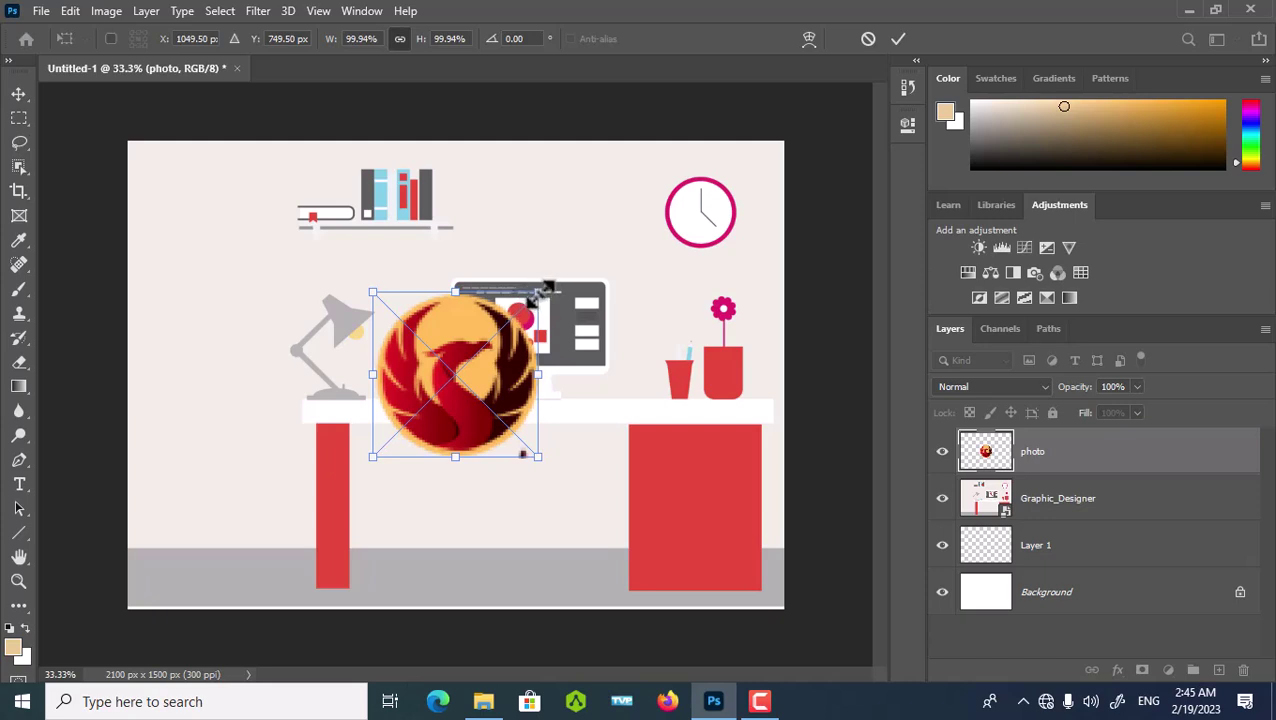
drag(543, 291, 471, 348)
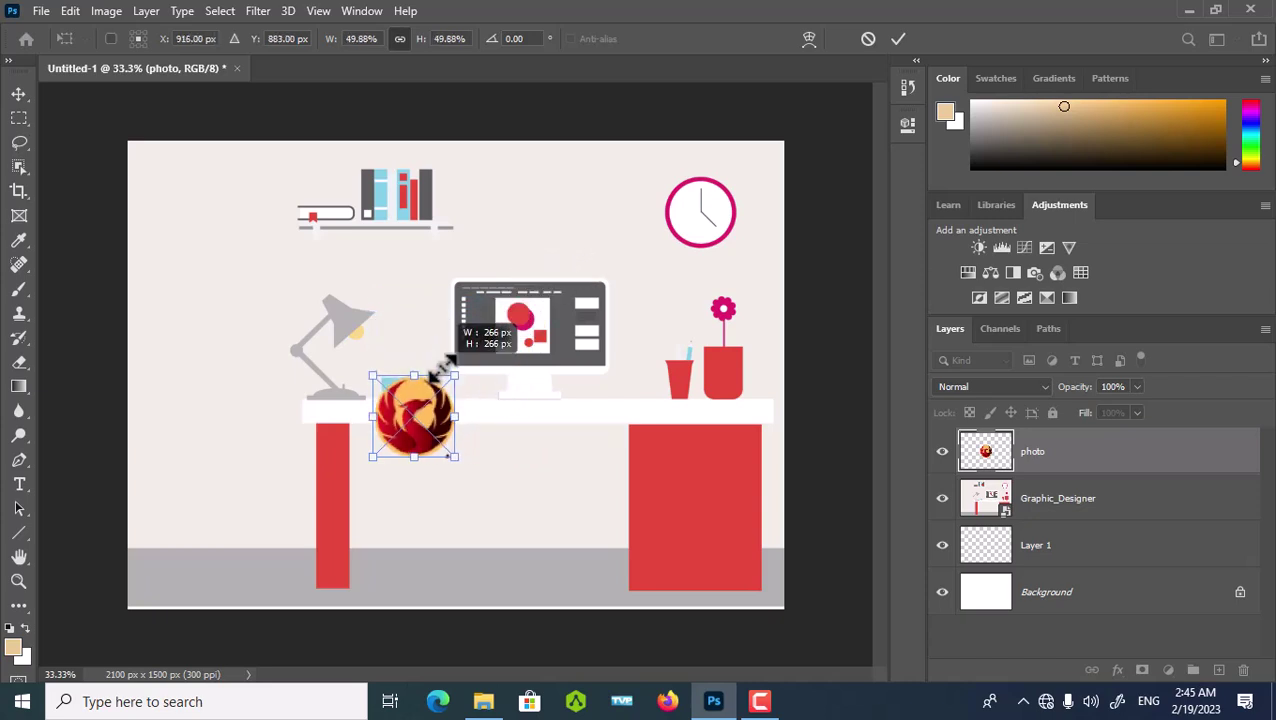
drag(441, 367, 467, 346)
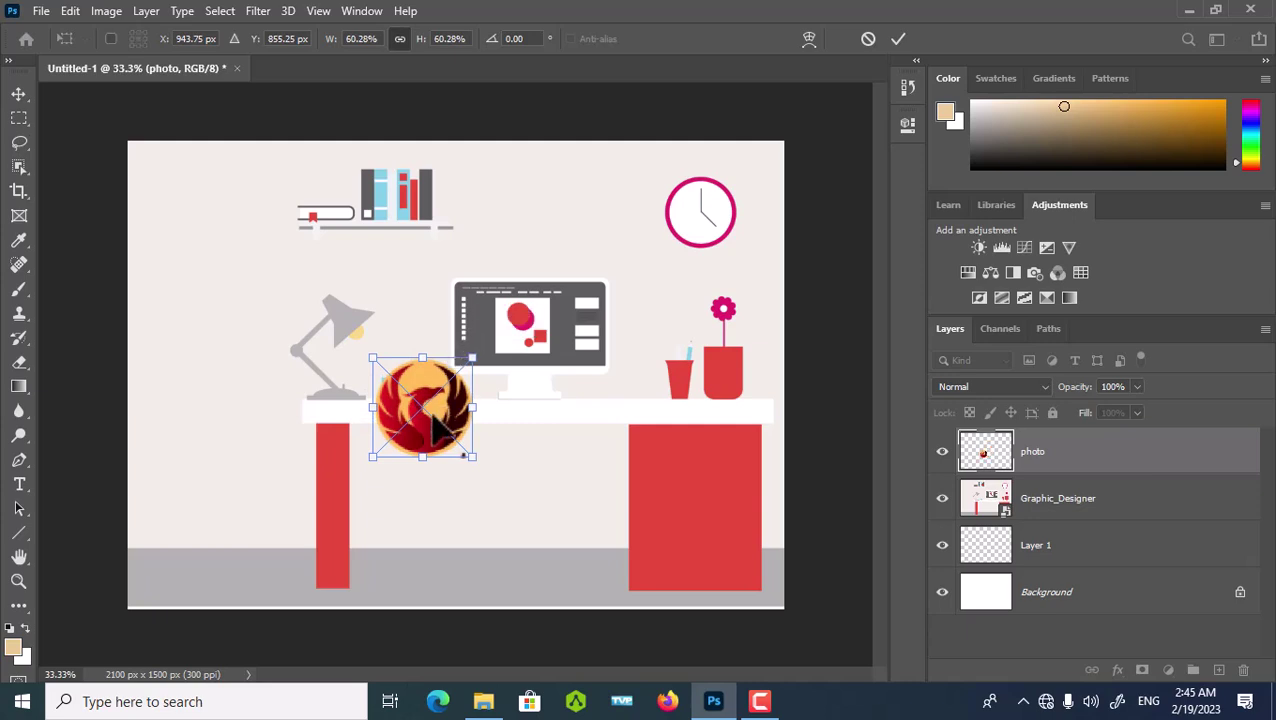
mouse_move(433, 412)
mouse_down()
mouse_move(498, 330)
mouse_move(623, 224)
mouse_move(678, 205)
mouse_move(712, 224)
mouse_up()
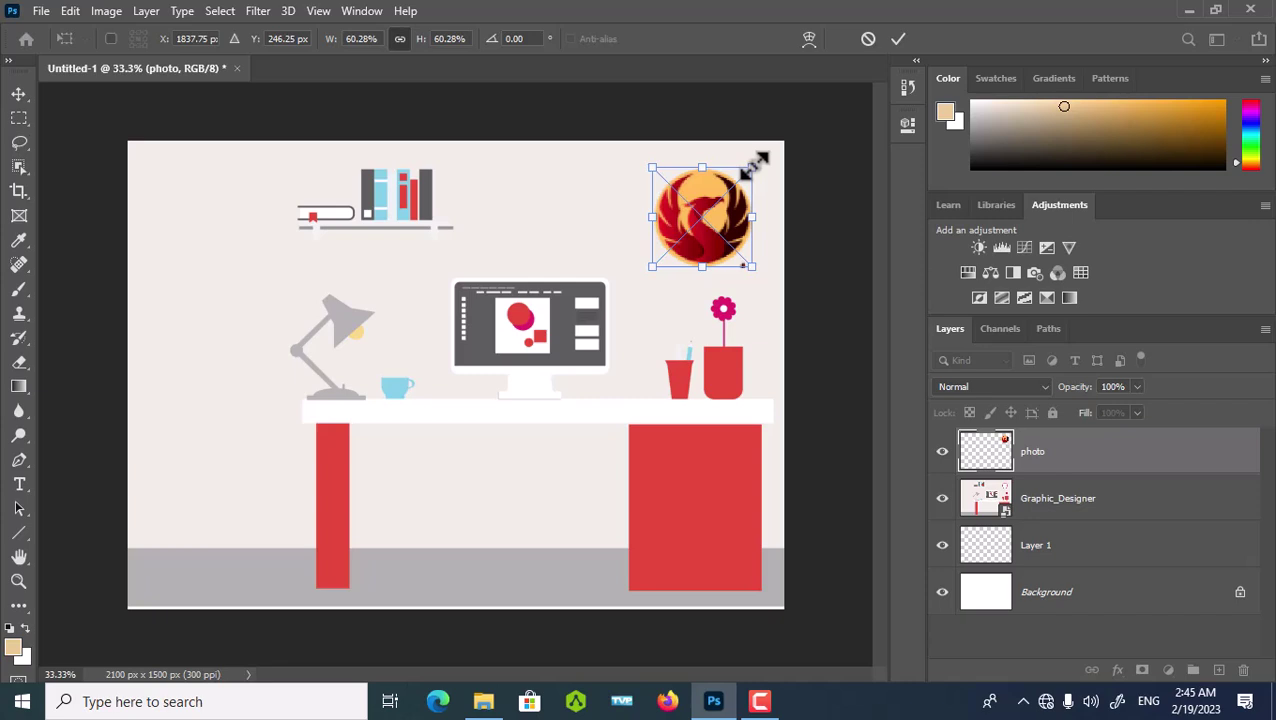
drag(760, 159, 748, 170)
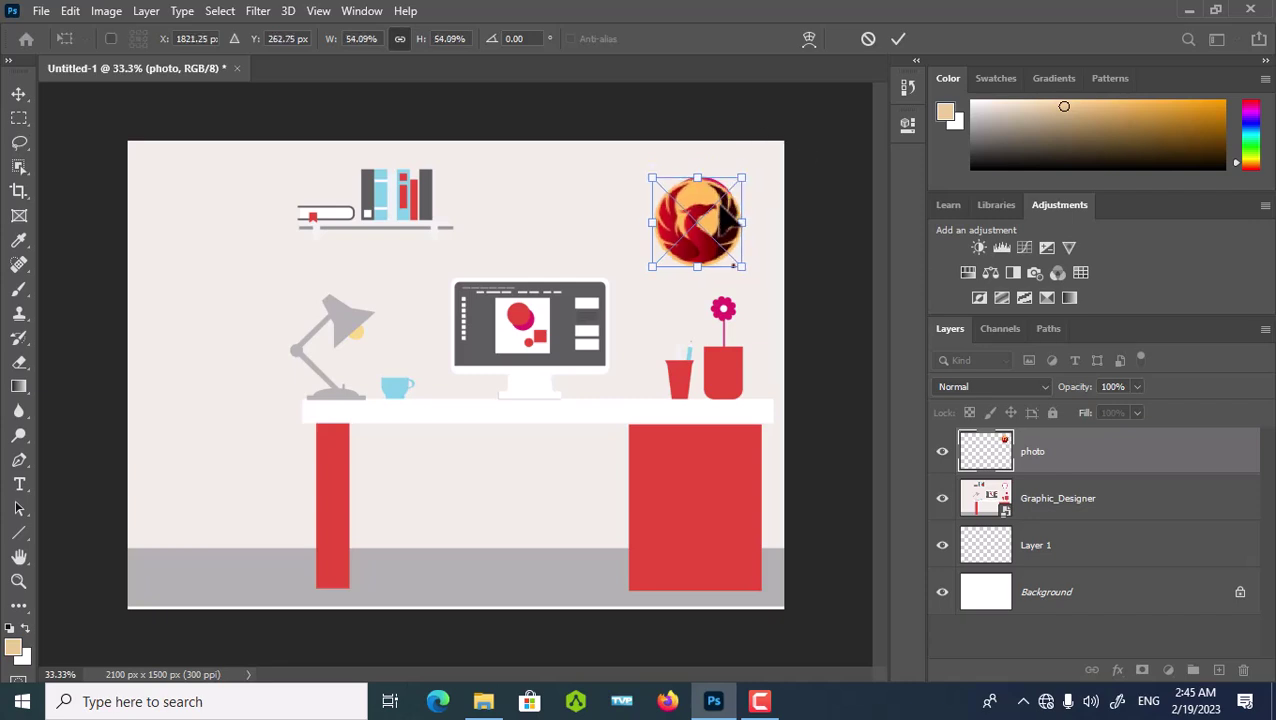
drag(724, 227, 731, 222)
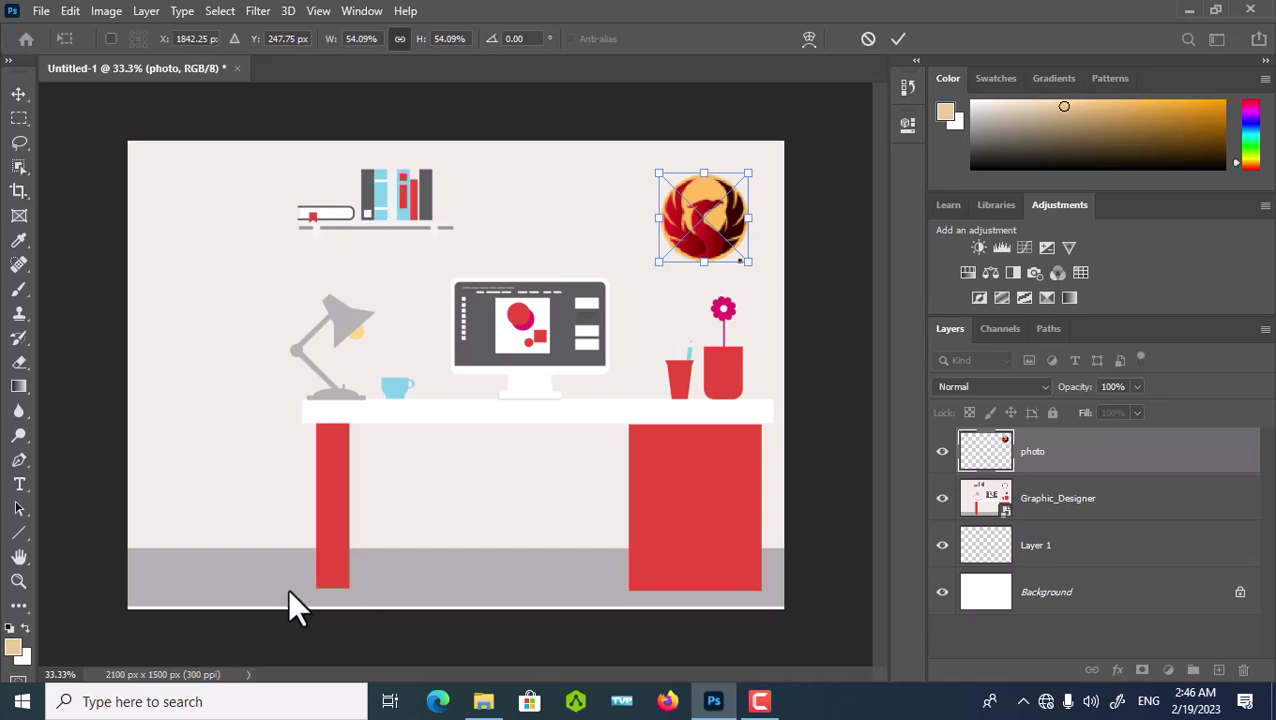
Step: Commit the logo's transform and move Layer 1 between the photo and Graphic_Designer layers
click(1188, 12)
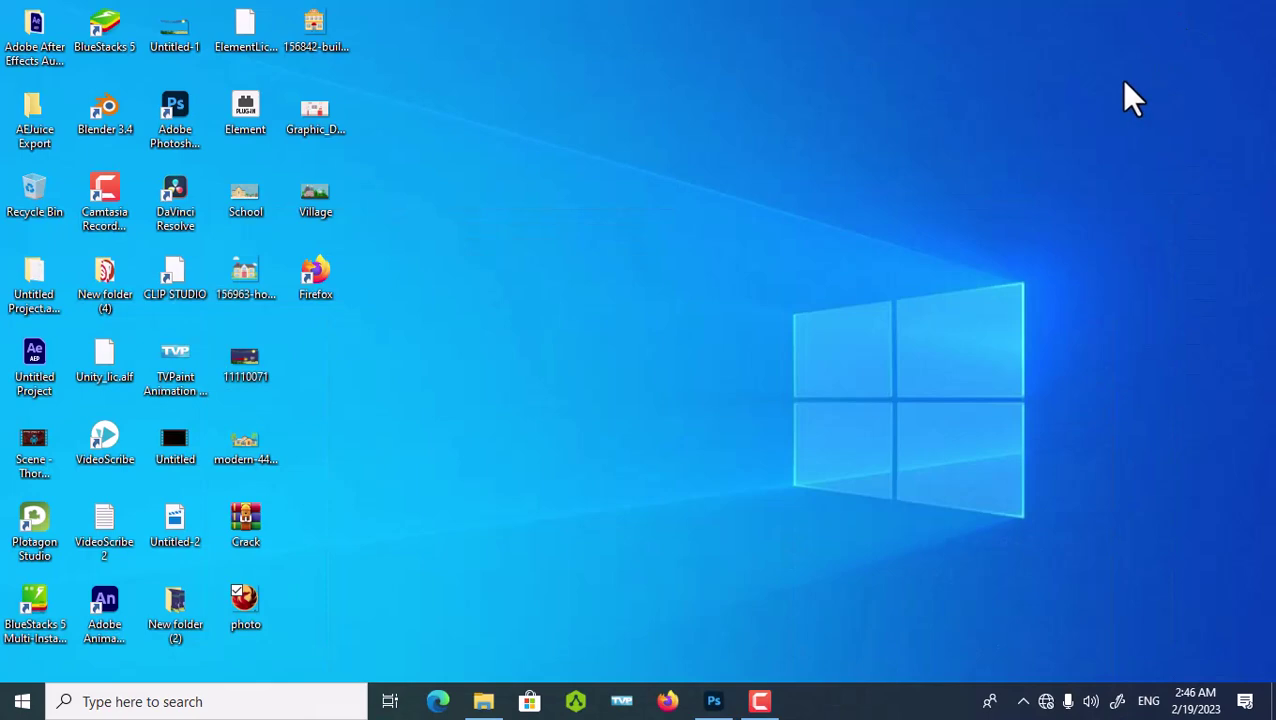
click(714, 702)
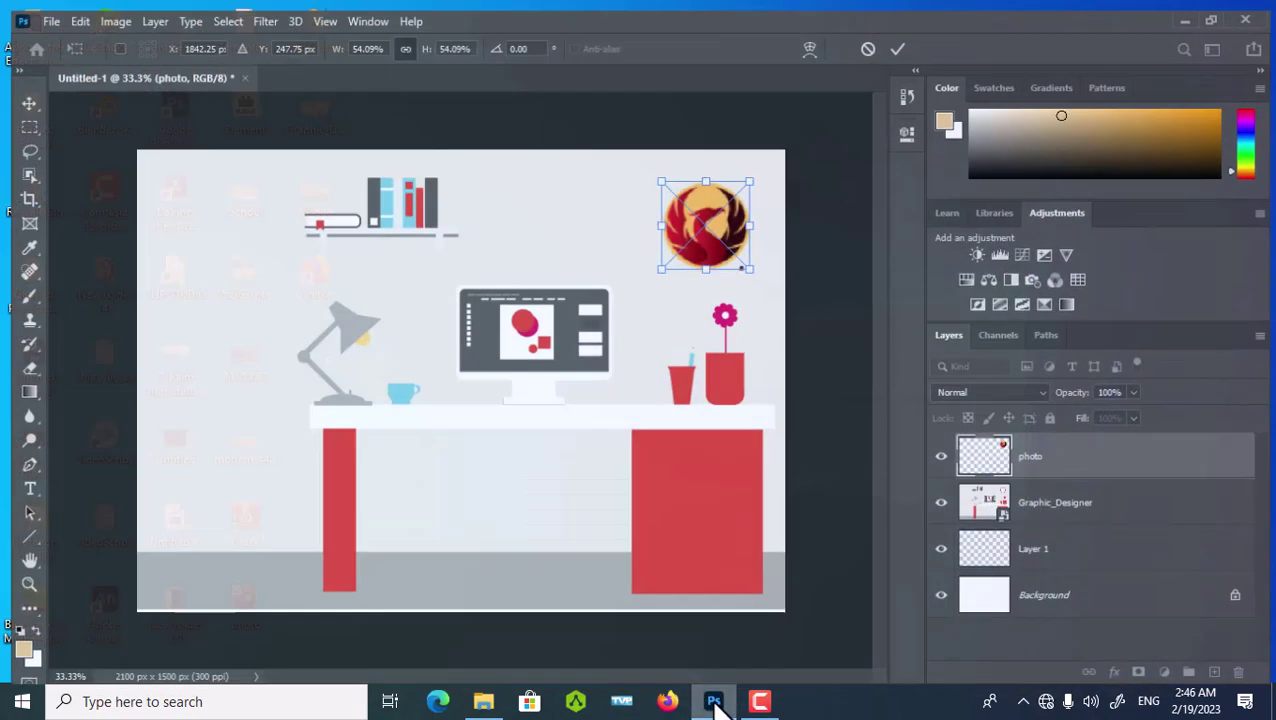
key(Return)
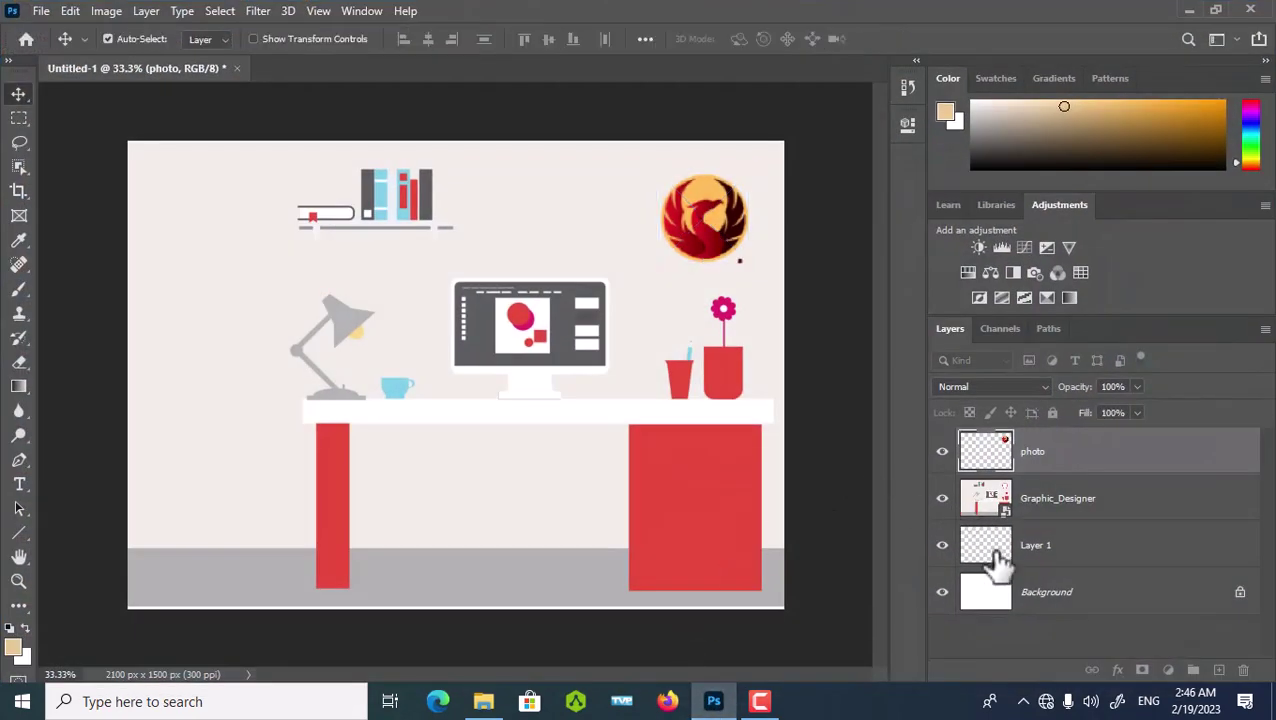
drag(997, 563, 950, 483)
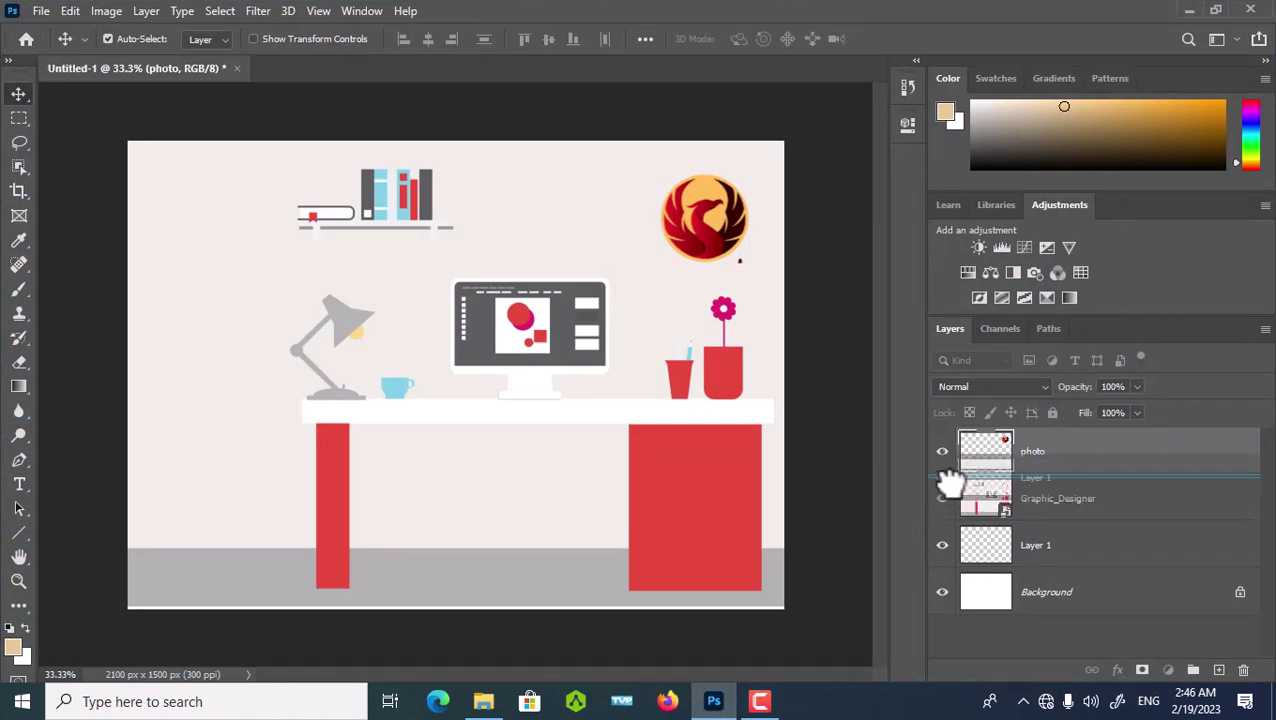
drag(950, 483, 953, 485)
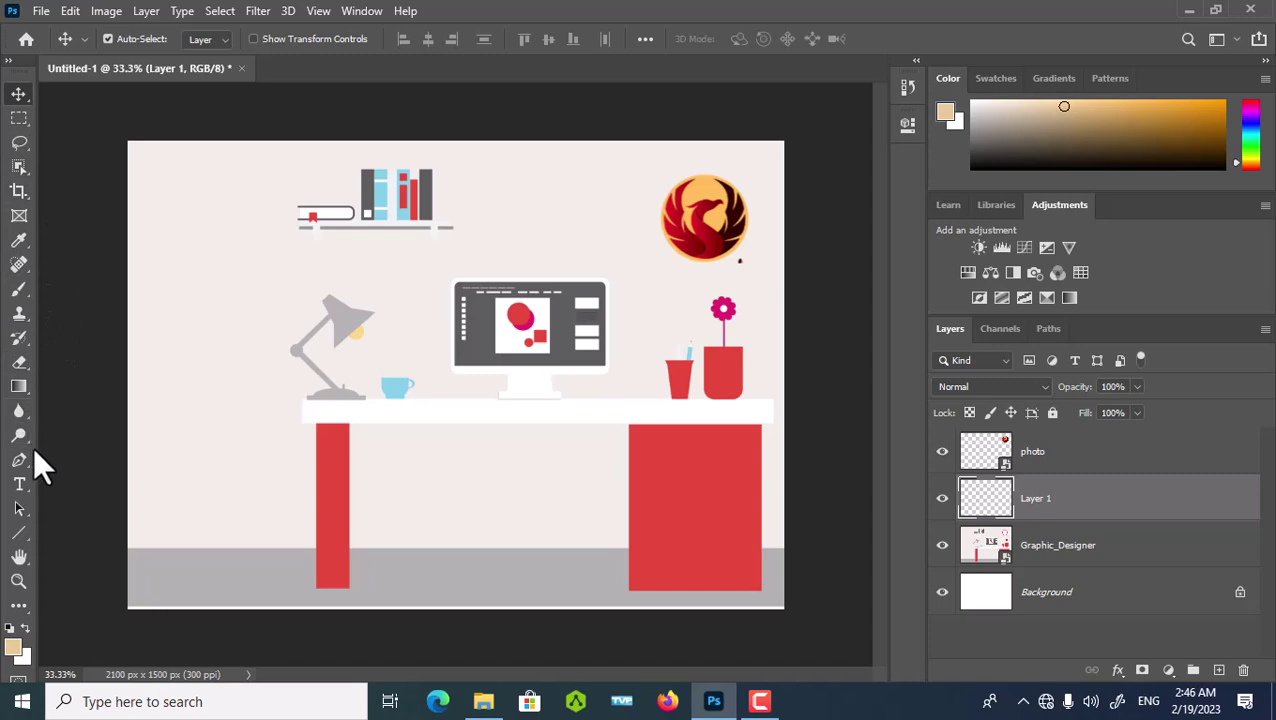
Step: Add a horizontal text line 'STUDIO SIMORGH SHAHR' left of the lamp and select it
click(20, 485)
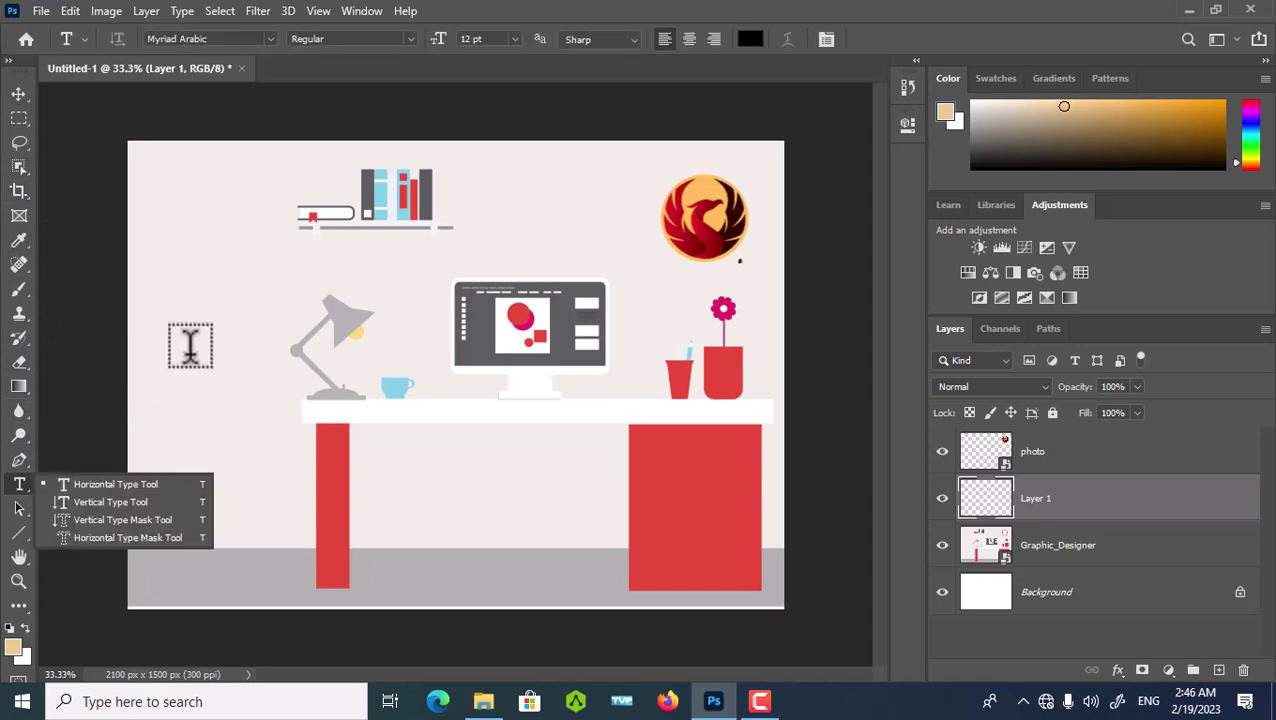
click(187, 305)
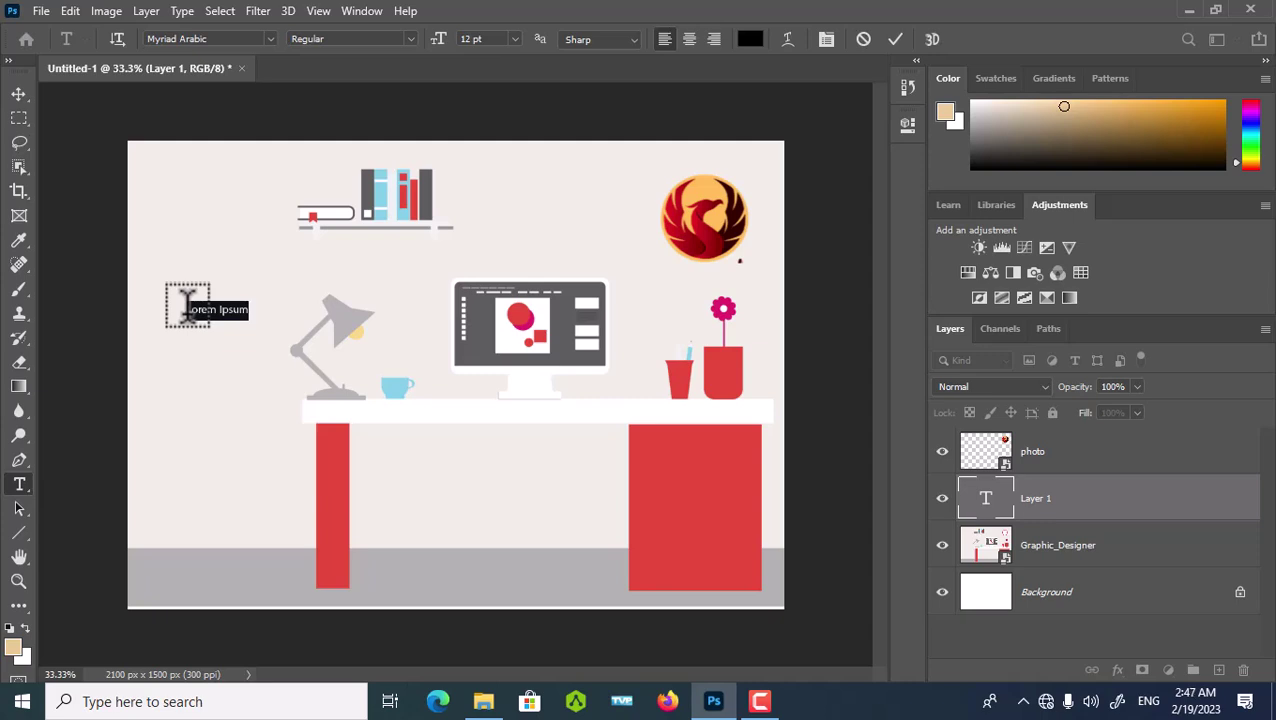
key(BackSpace)
text(Tu)
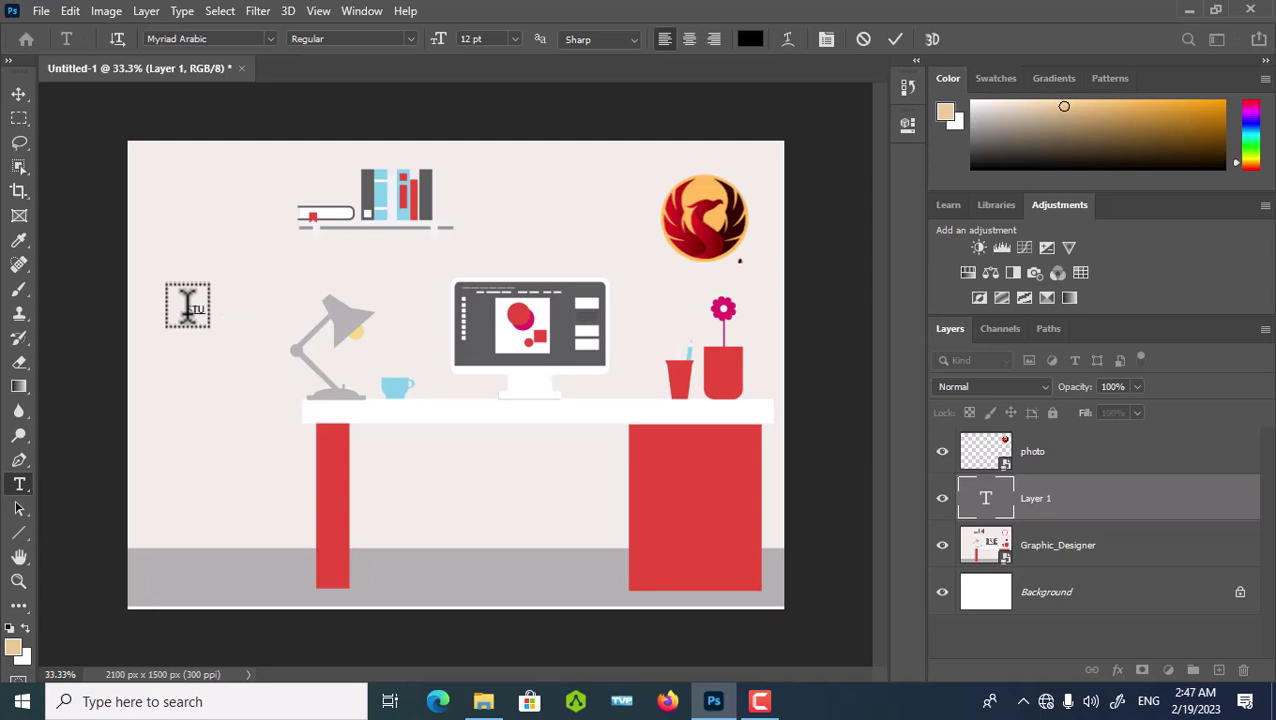
text(DIO)
text( S)
text(IMOR)
text(GH)
text( SHA)
text(HR)
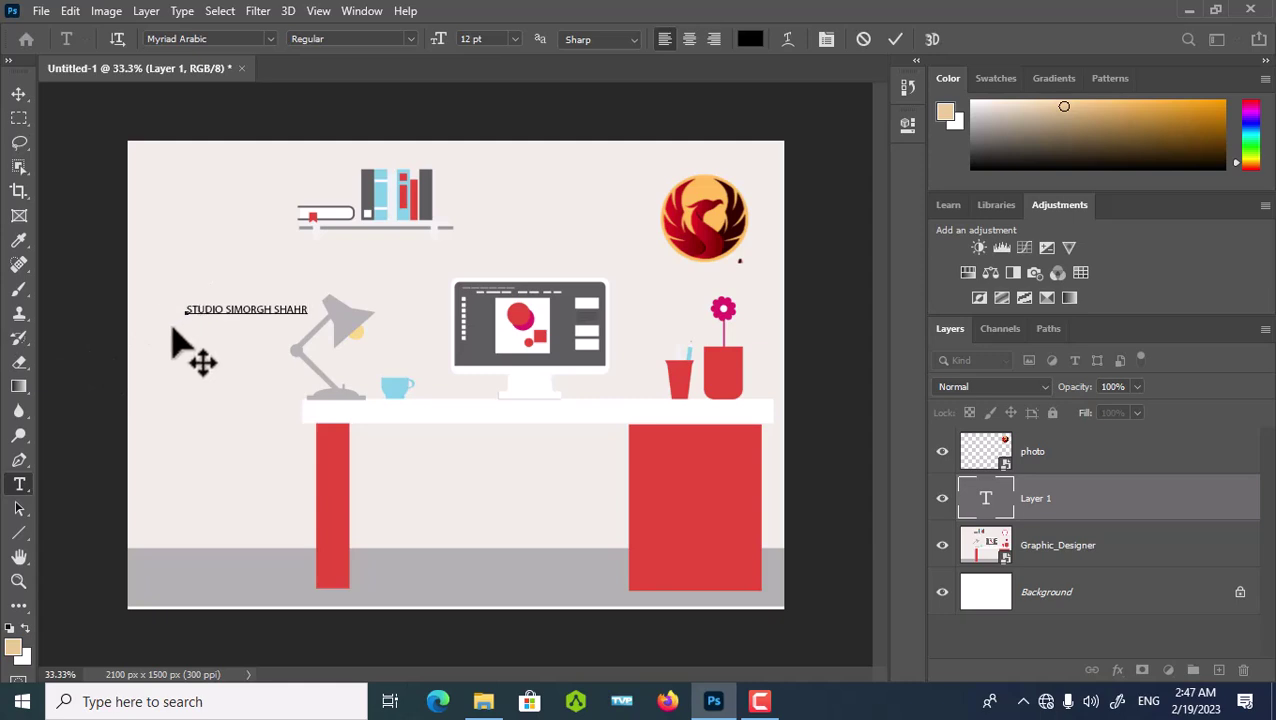
triple_click(188, 301)
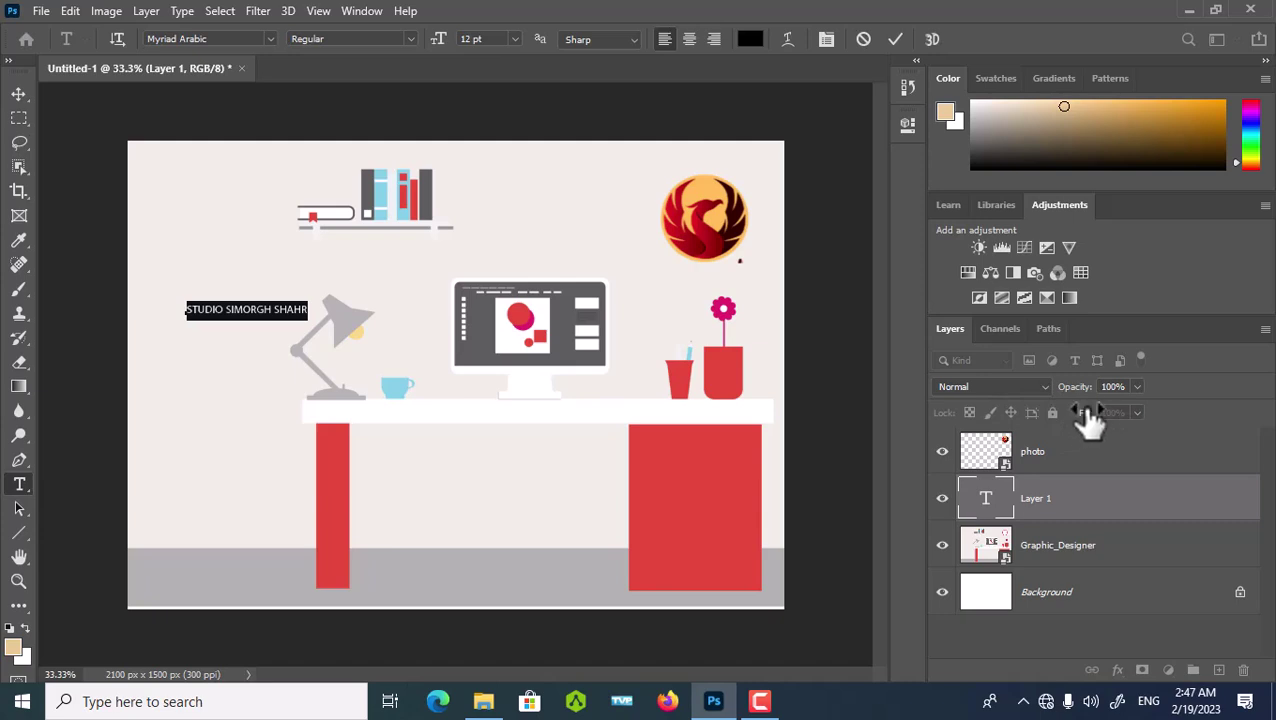
Step: Commit the STUDIO SIMORGH SHAHR text and lower its layer opacity to 25%
click(1133, 386)
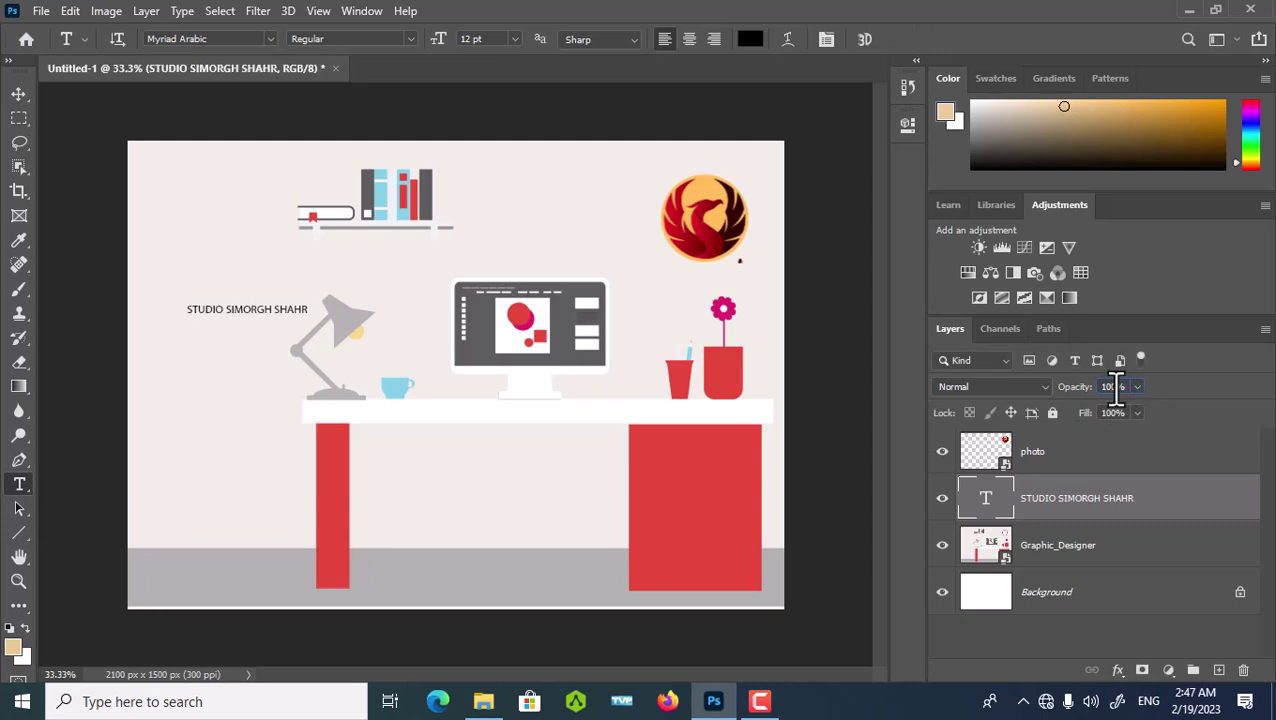
click(1136, 387)
drag(1120, 414, 1114, 414)
drag(1062, 408, 1095, 412)
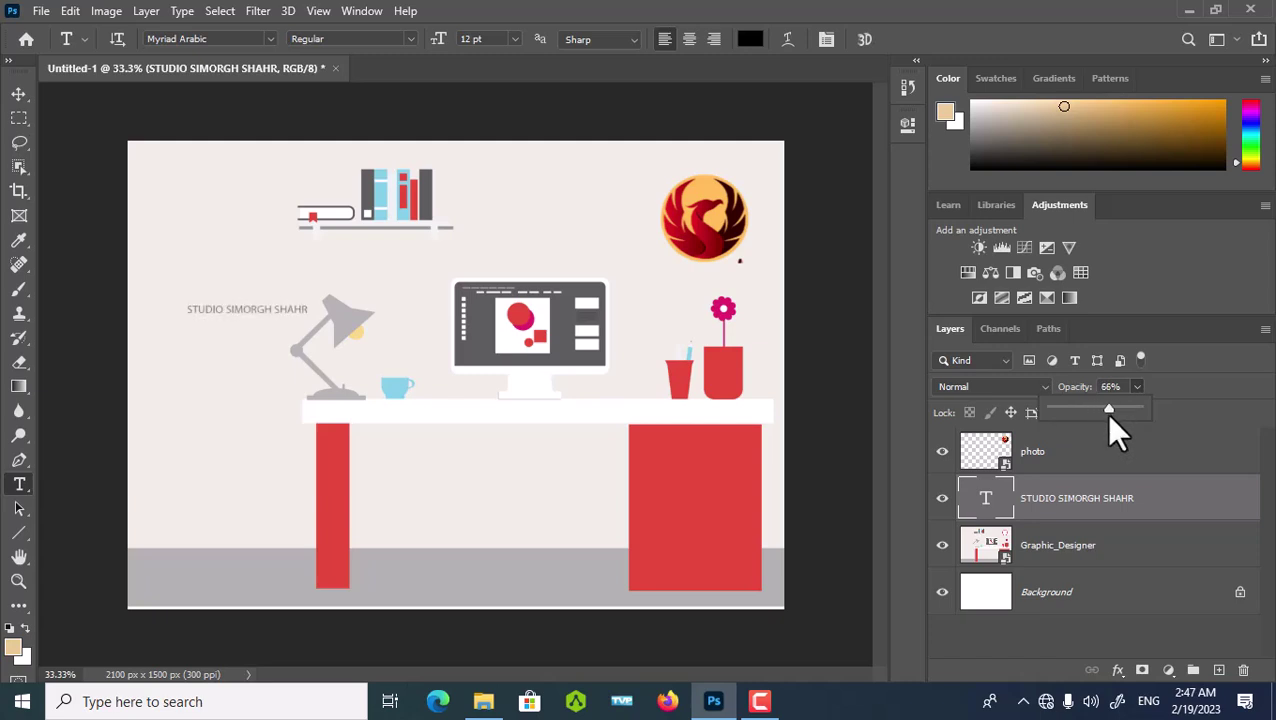
drag(1076, 409, 1073, 410)
triple_click(199, 300)
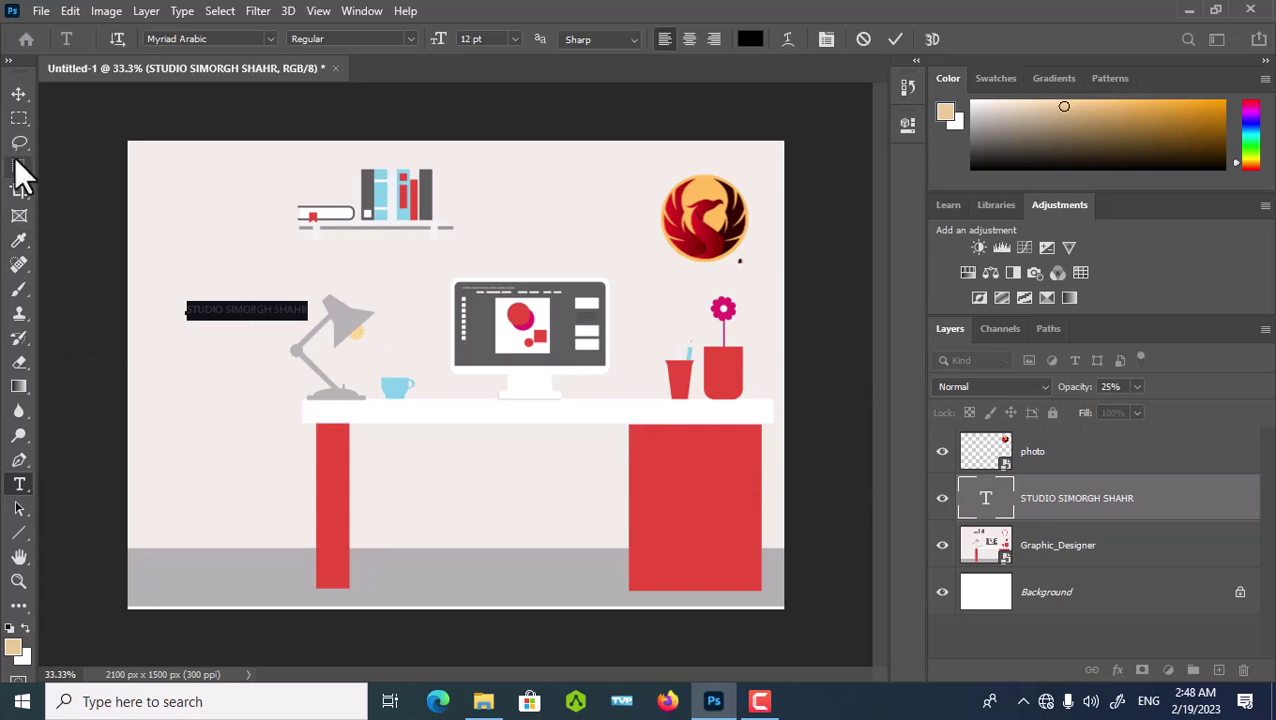
Step: Move the faint studio text up to sit below the bookshelf, shifting the desk artwork slightly right
click(16, 95)
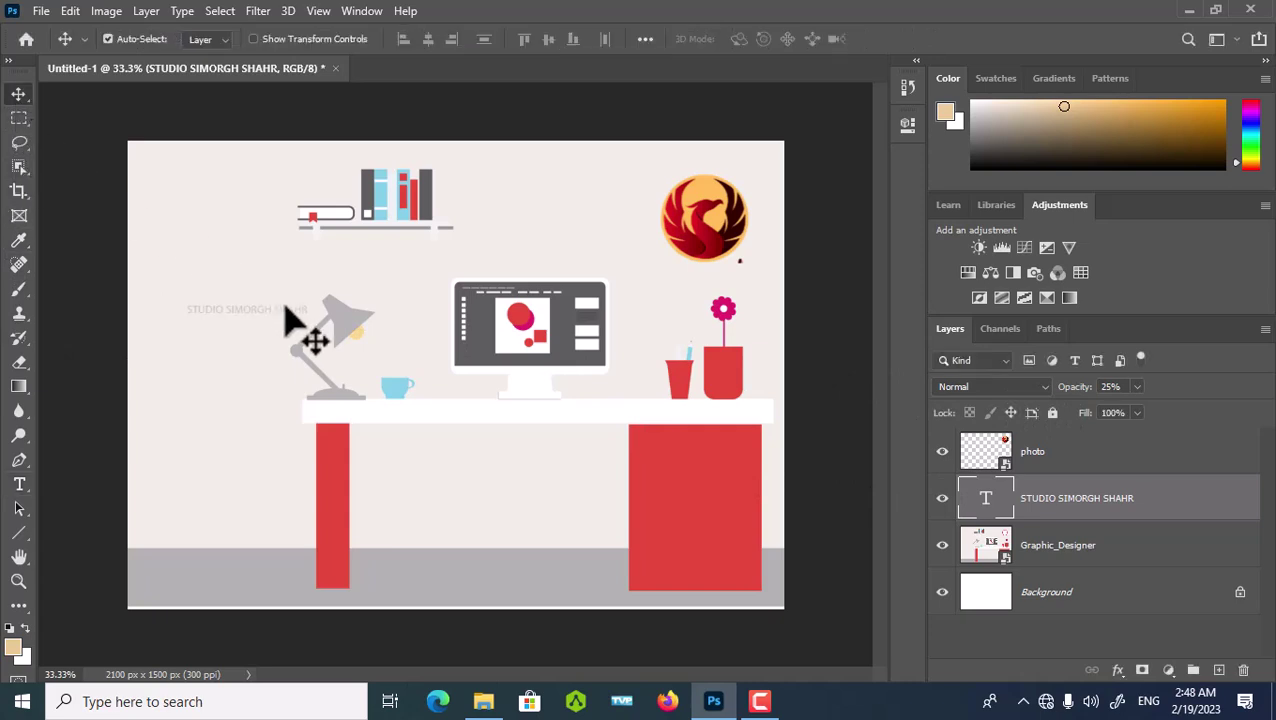
drag(287, 326, 228, 365)
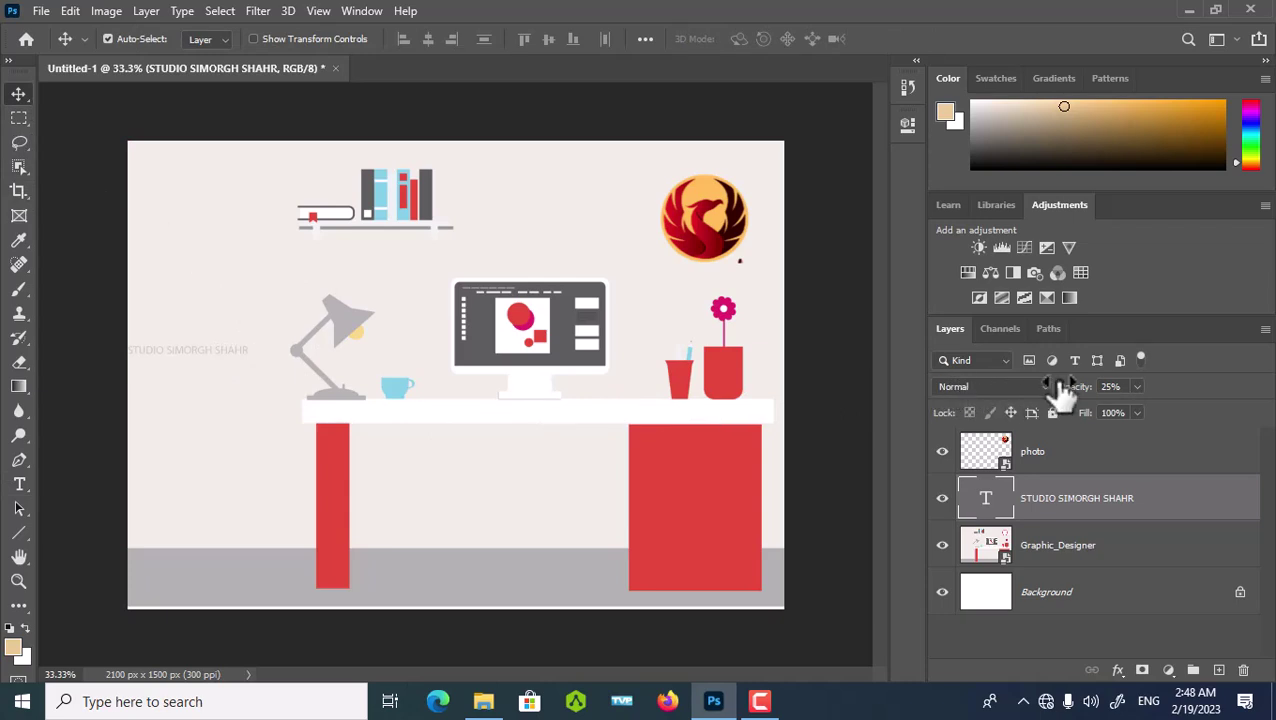
click(1136, 413)
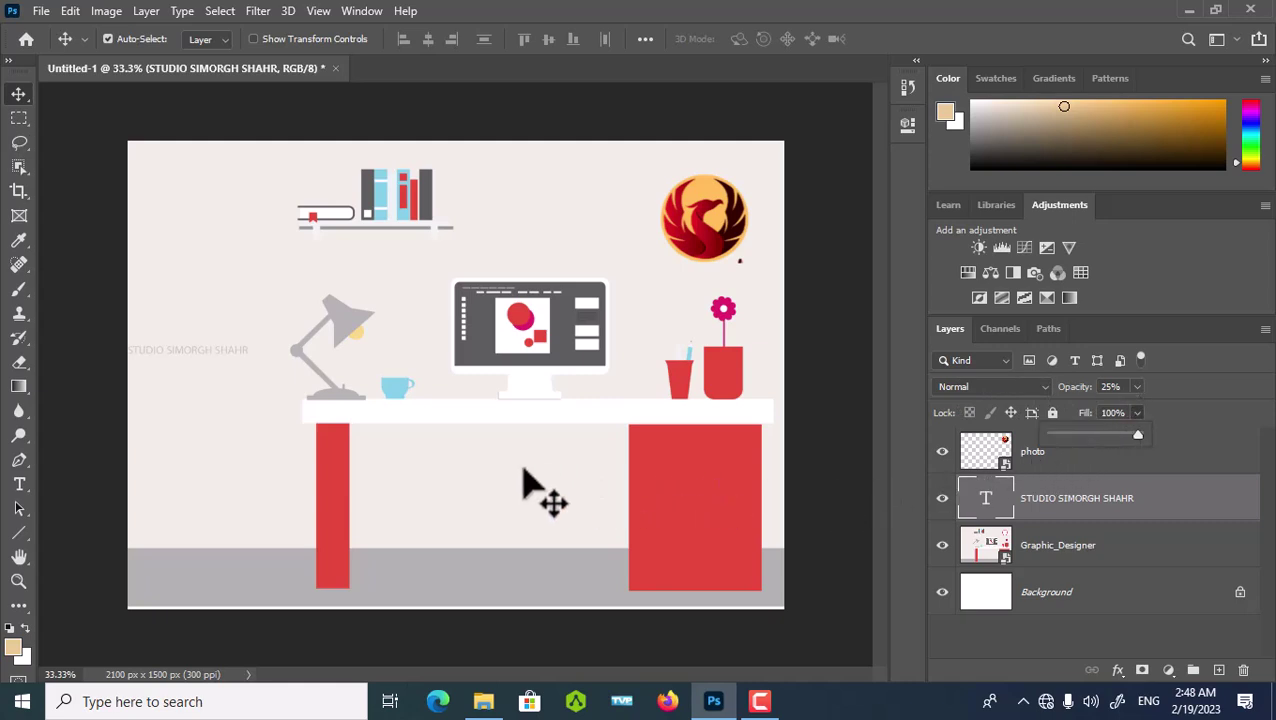
mouse_move(237, 361)
mouse_down()
mouse_move(258, 320)
mouse_move(253, 374)
mouse_up()
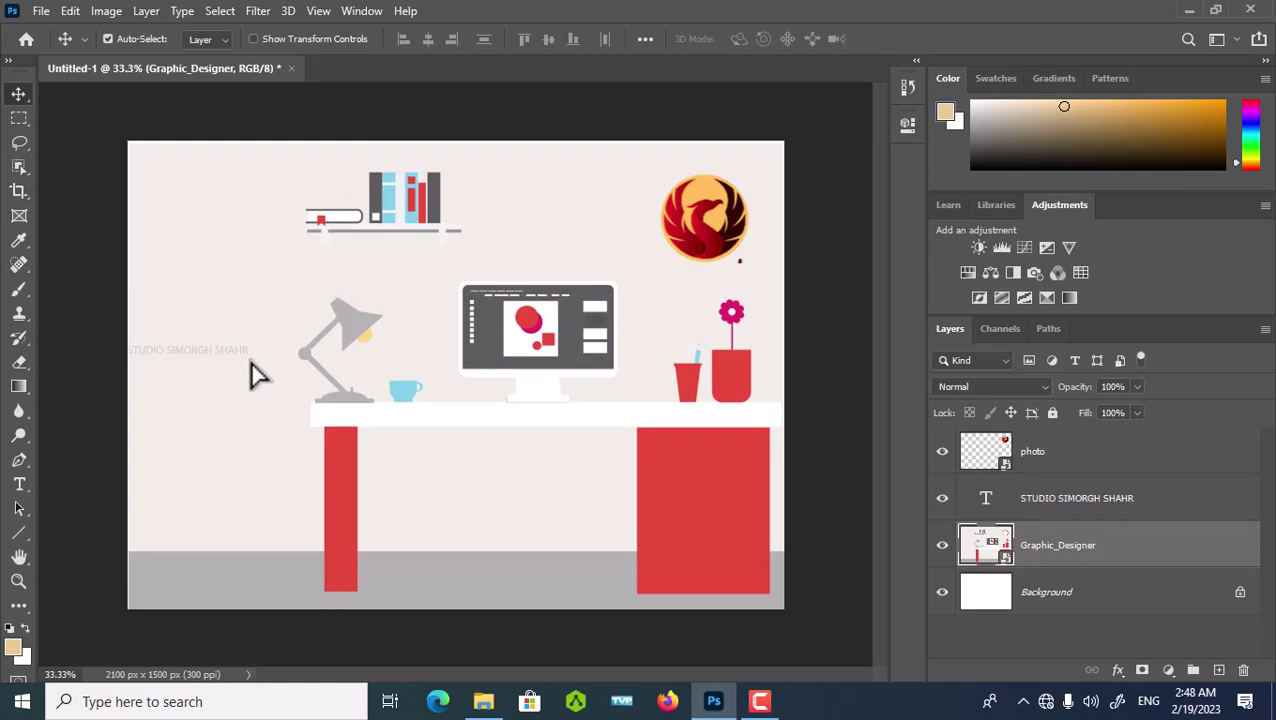
click(229, 358)
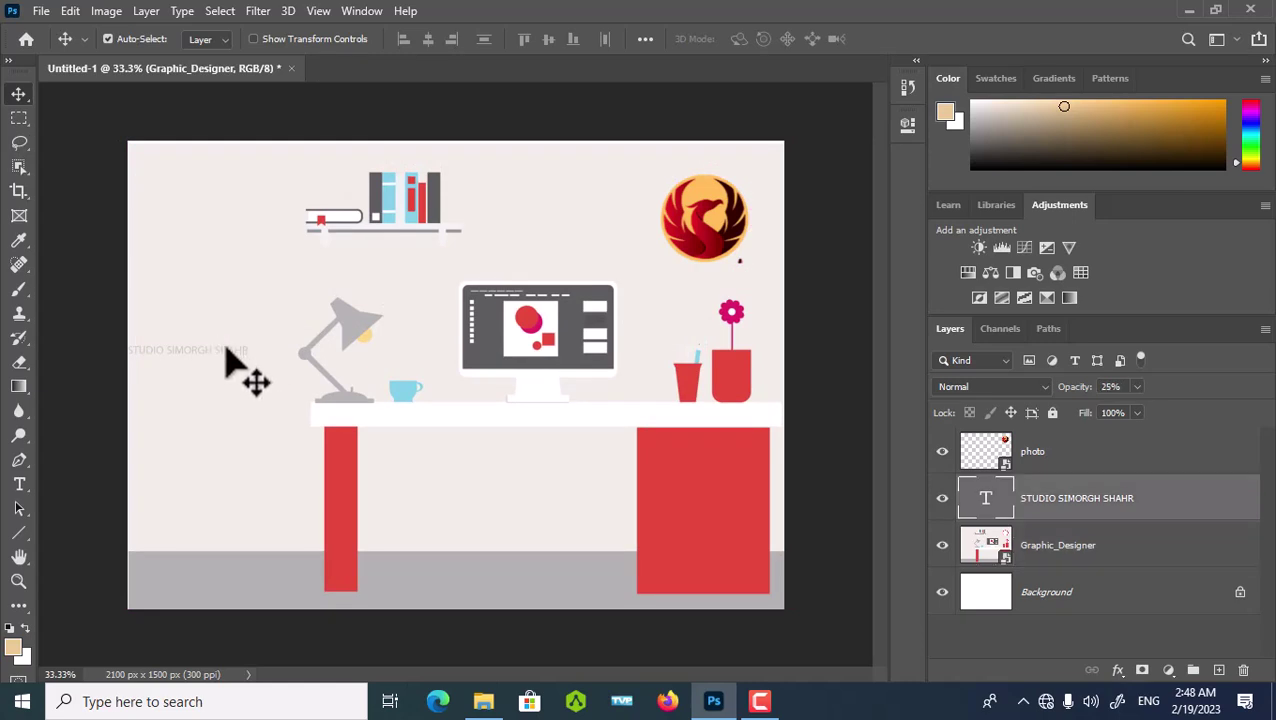
drag(226, 348, 261, 263)
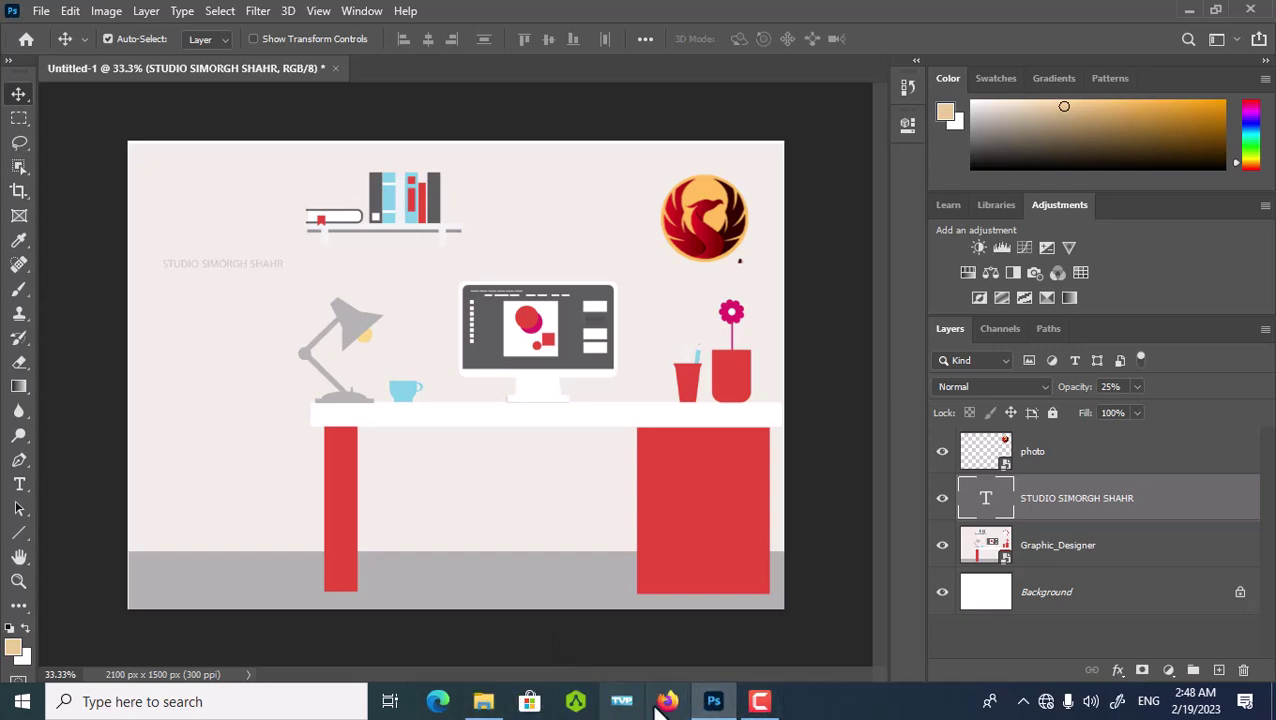
Step: Bring up the screen recorder's control bar
click(756, 703)
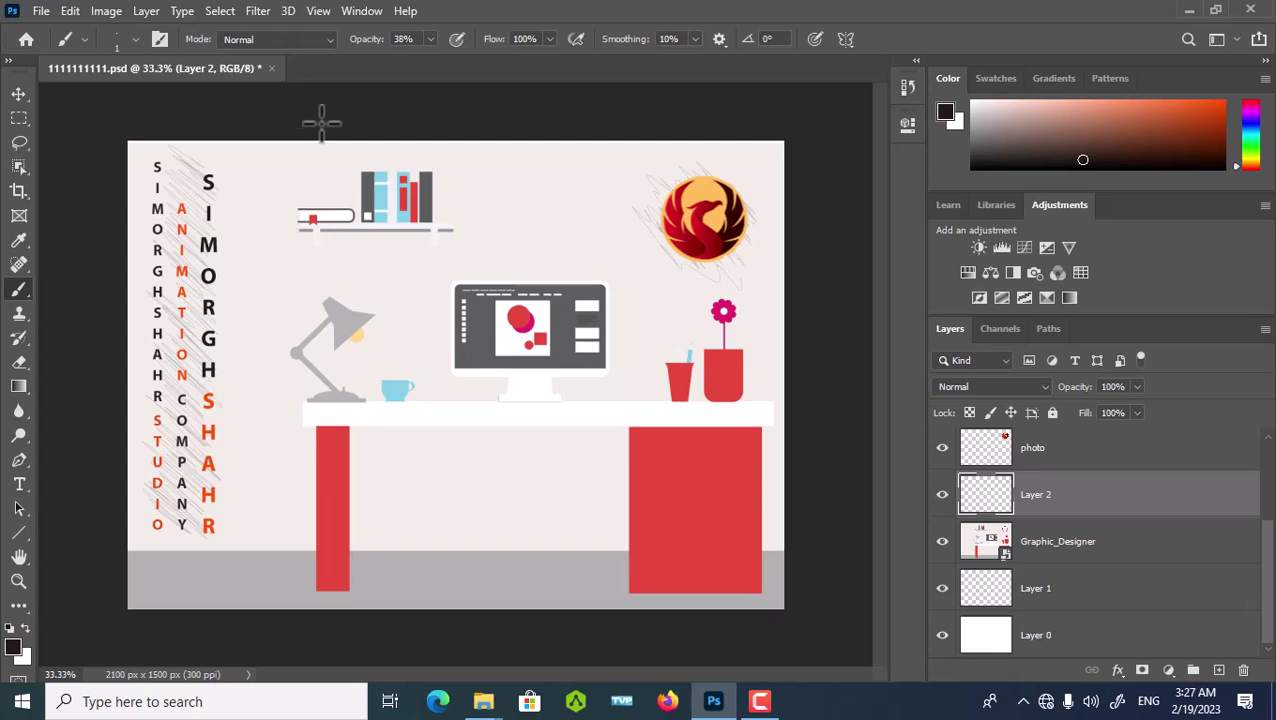
click(760, 701)
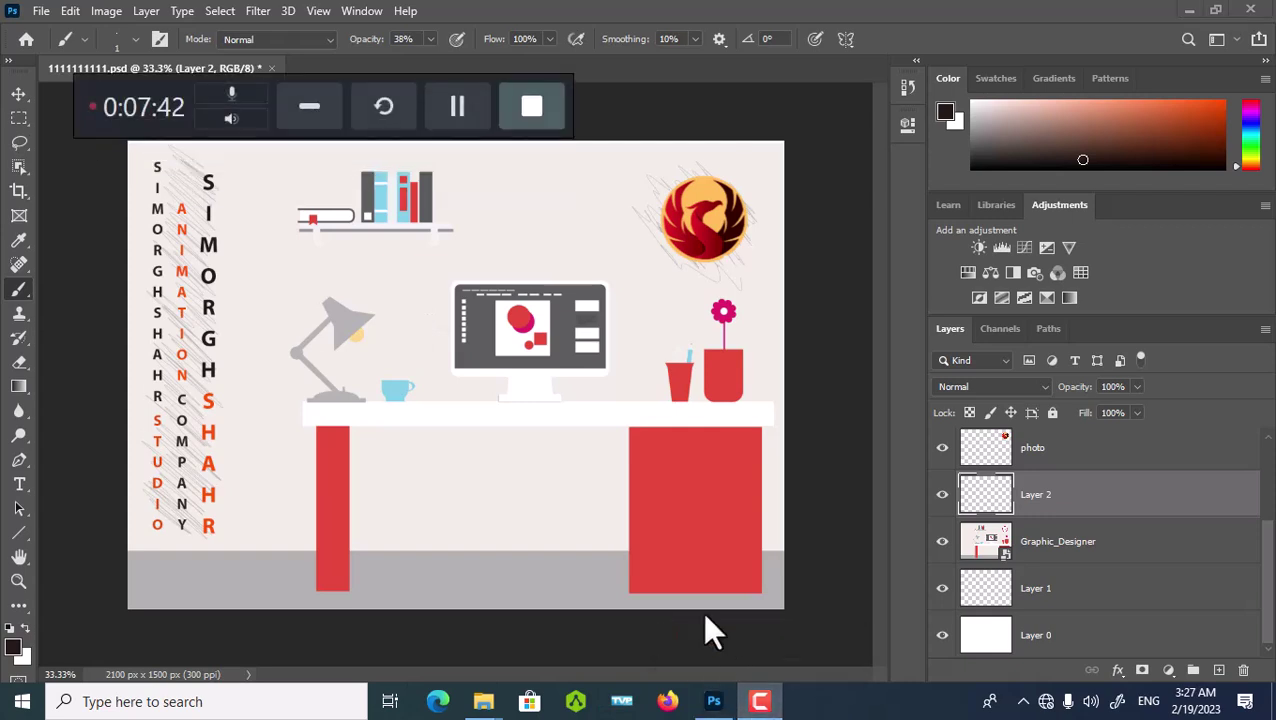